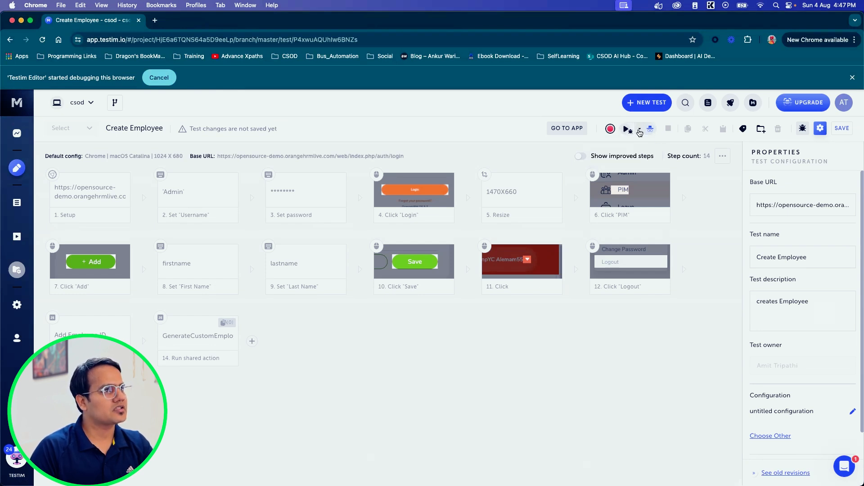
Step: Review the run options for the Create Employee test, then run the test in incognito mode
left_click(639, 130)
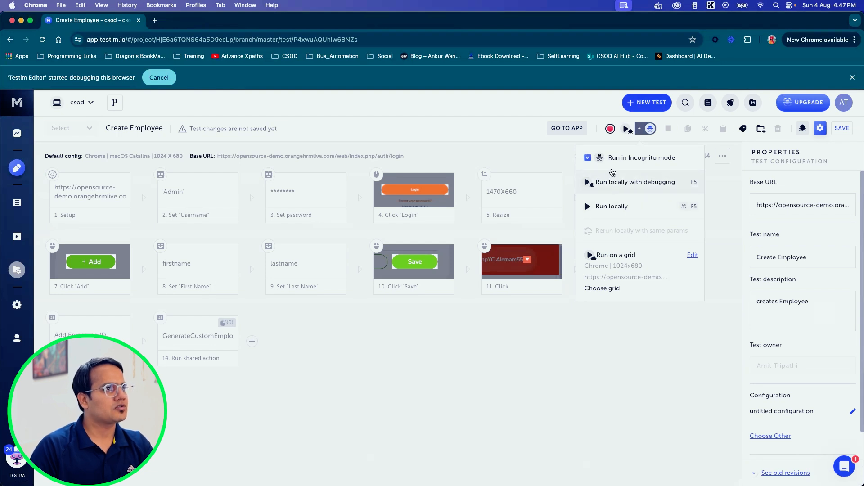
left_click(546, 154)
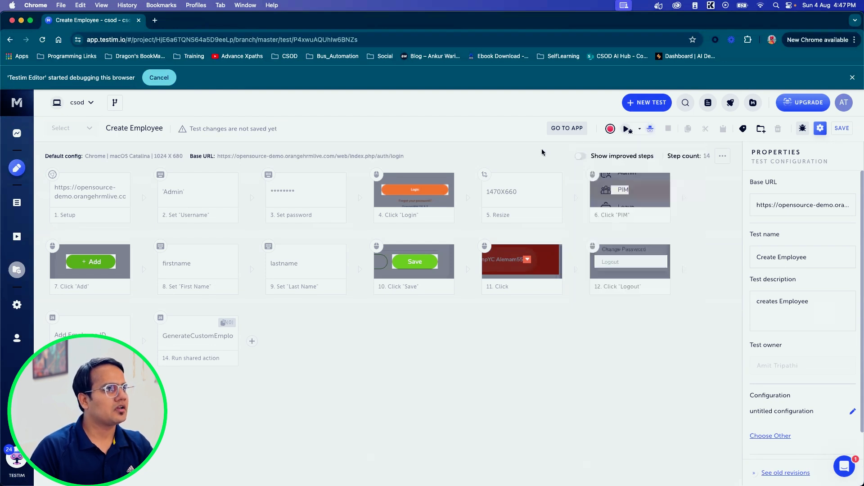
left_click(628, 130)
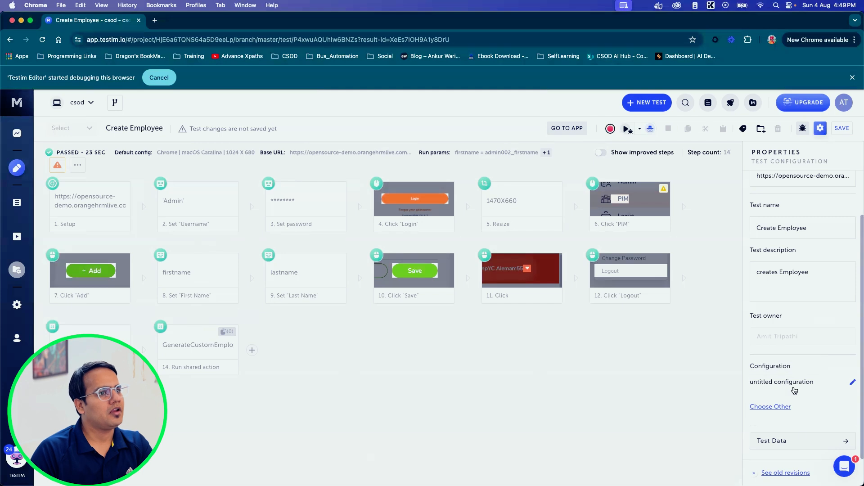
Step: Open the Create Employee test's data and examine the returned array and how its records are enclosed
left_click(792, 442)
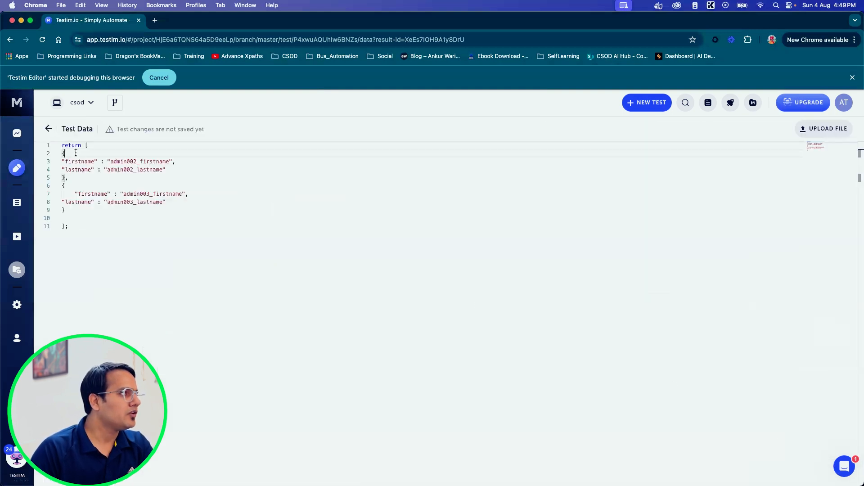
left_click_drag(62, 145, 75, 225)
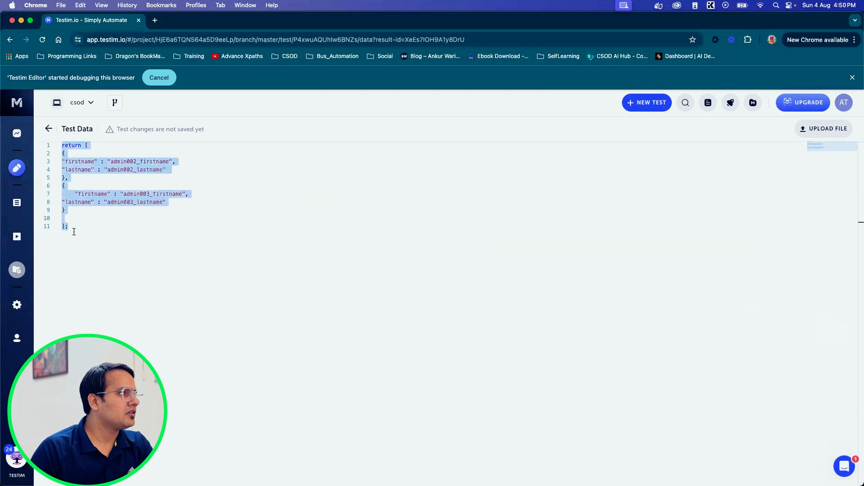
left_click(74, 227)
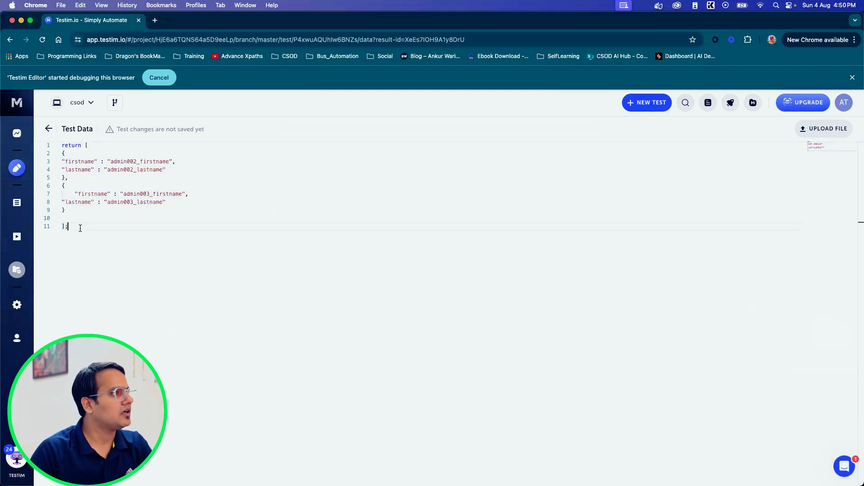
left_click_drag(80, 228, 54, 145)
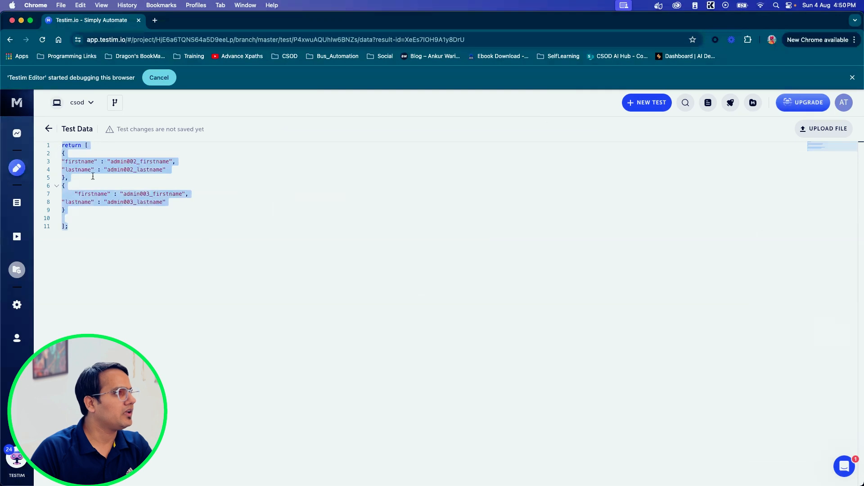
left_click(70, 178)
left_click(70, 155)
left_click_drag(70, 155, 72, 177)
left_click(72, 177)
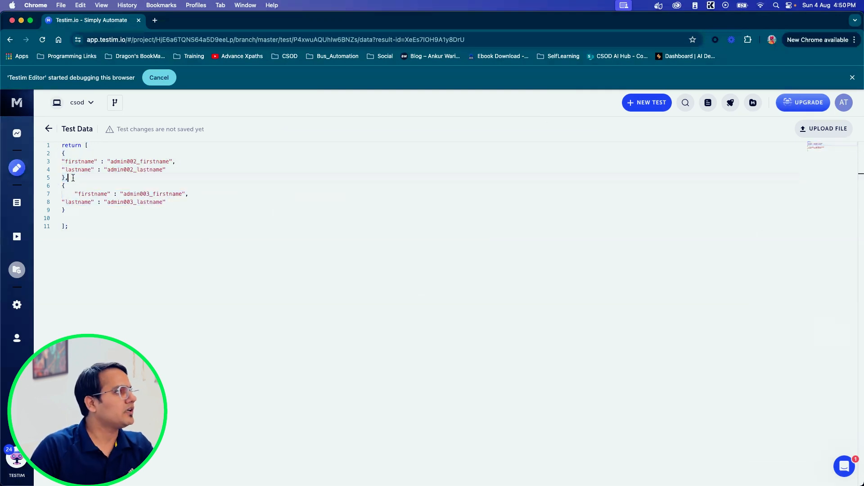
Step: Examine the firstname and lastname keys and their values in the first test data record
left_click(64, 154)
left_click(70, 177)
double_click(70, 162)
double_click(74, 170)
double_click(72, 162)
left_click(74, 170)
double_click(74, 170)
left_click_drag(112, 161, 168, 162)
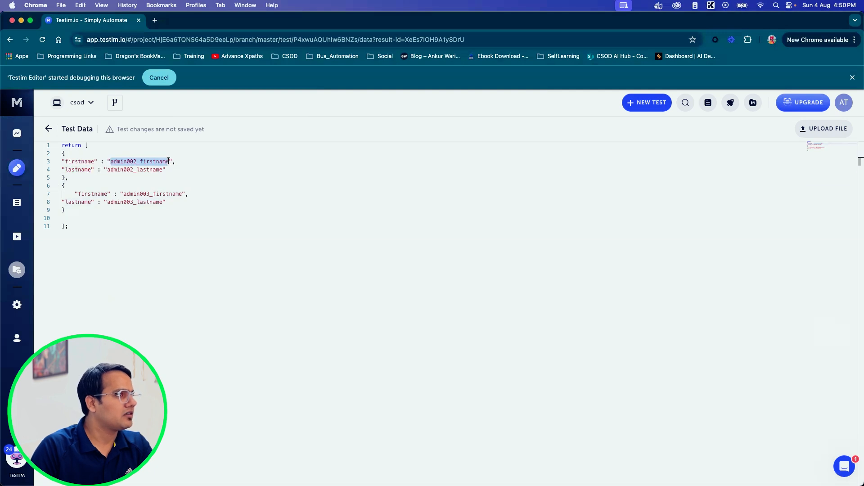
left_click(108, 170)
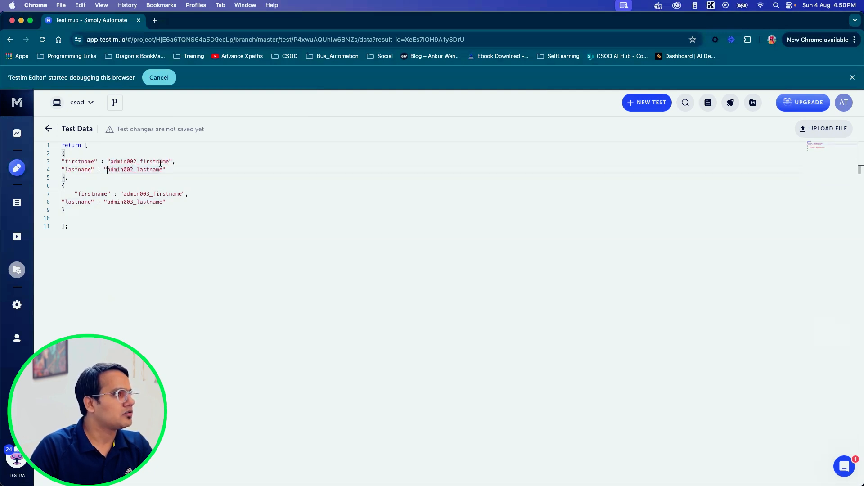
Step: Delete the second record (admin003) and the comma before it, leaving only the admin002 record in the test data
left_click(64, 178)
type(",")
left_click_drag(65, 178, 89, 211)
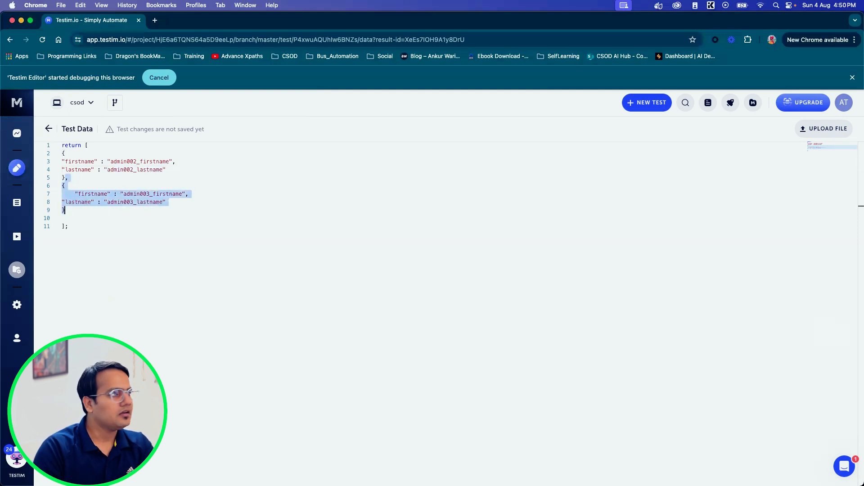
key("BackSpace")
left_click(105, 212)
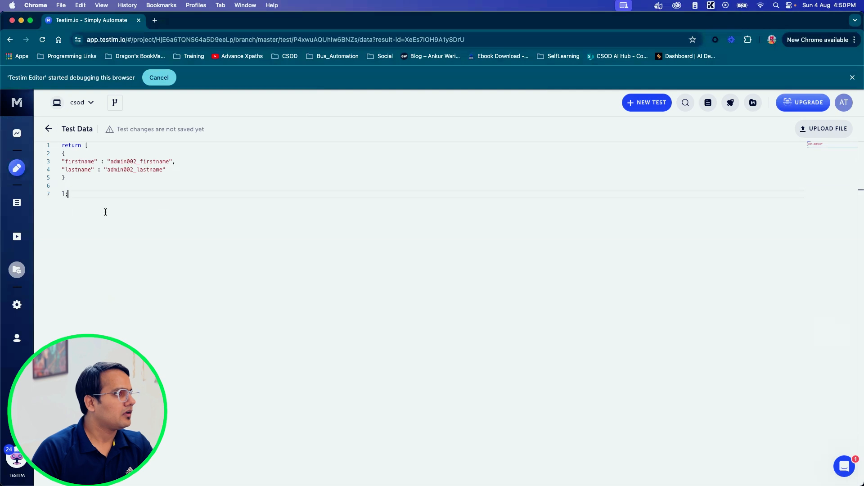
left_click(80, 177)
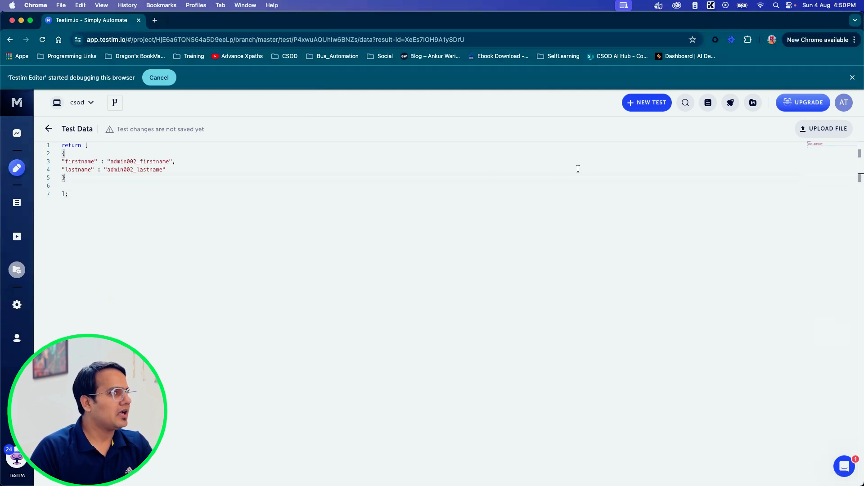
Step: Return to the Create Employee test and save it without a revision message
left_click(48, 129)
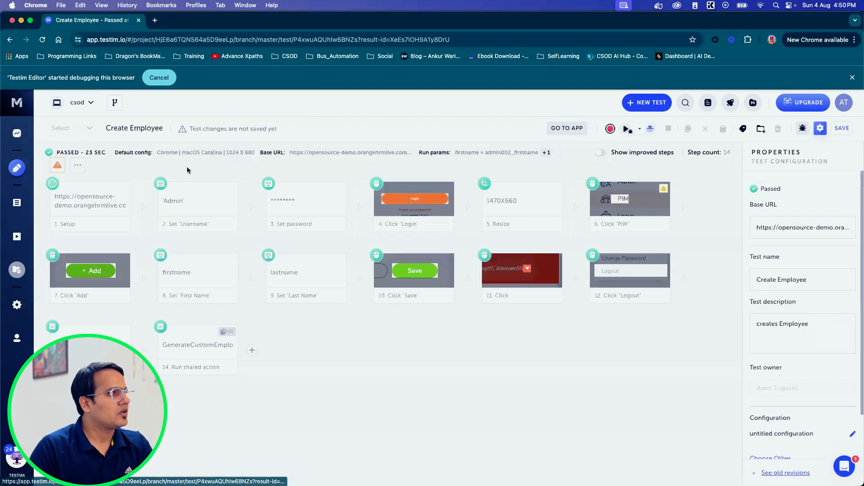
left_click(842, 130)
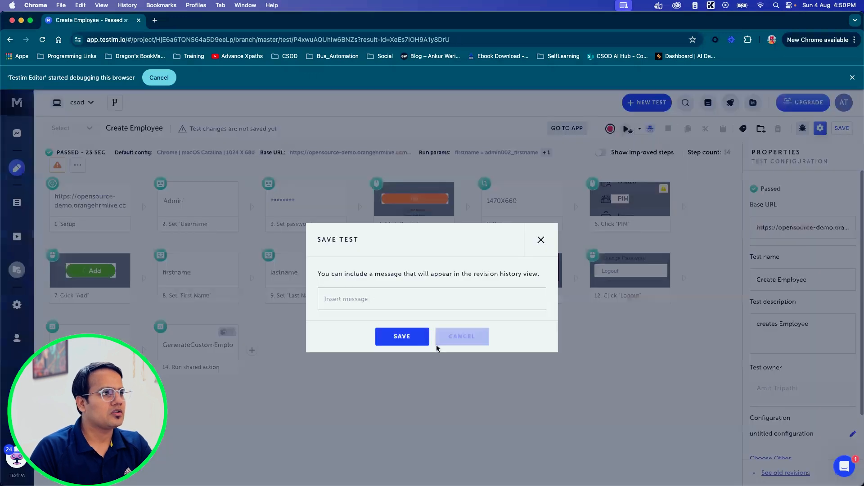
left_click(393, 336)
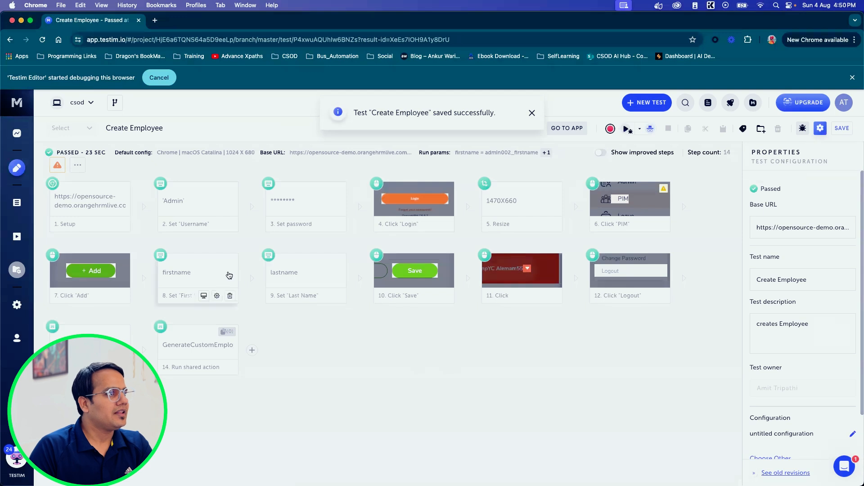
Step: Reopen the saved test data, review the firstname and lastname keys with their values, and return to the test
scroll(793, 428, "down", 2)
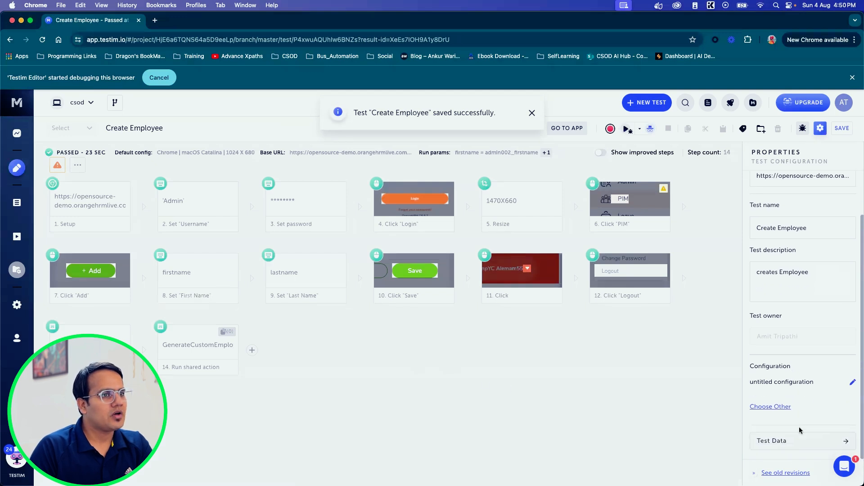
scroll(795, 359, "up", 2)
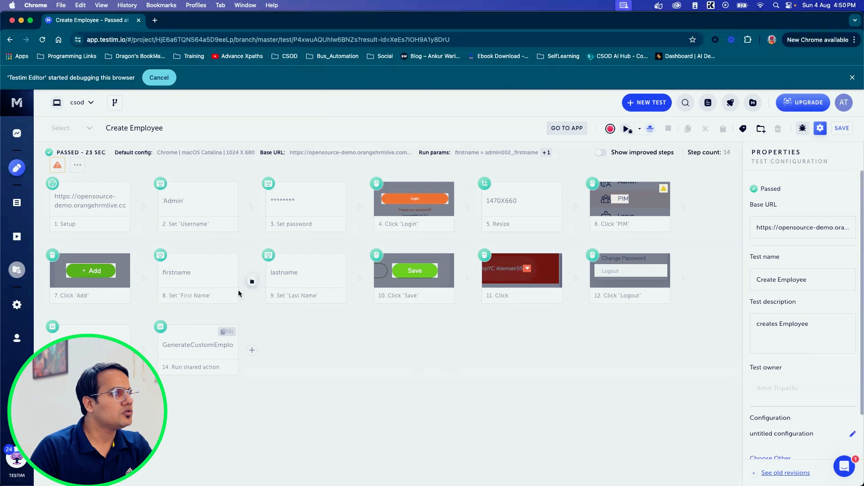
scroll(808, 444, "down", 2)
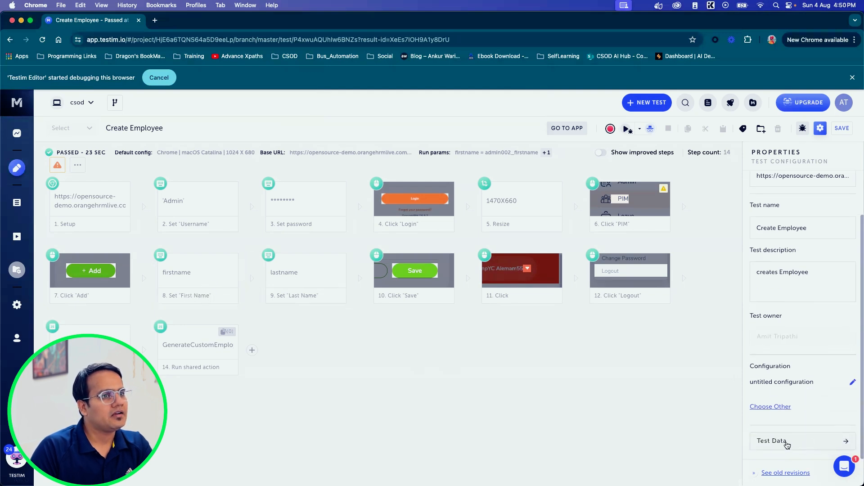
left_click(787, 445)
double_click(76, 161)
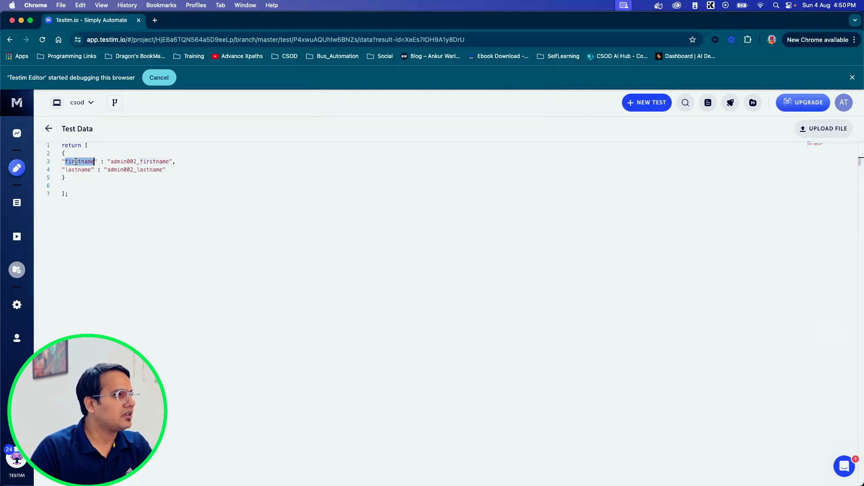
double_click(75, 170)
left_click(75, 162)
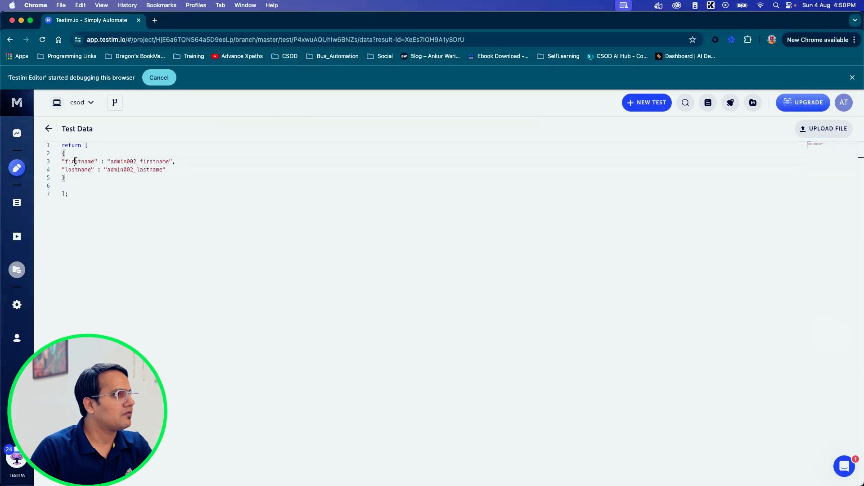
double_click(75, 170)
left_click(82, 178)
double_click(118, 162)
left_click(121, 173)
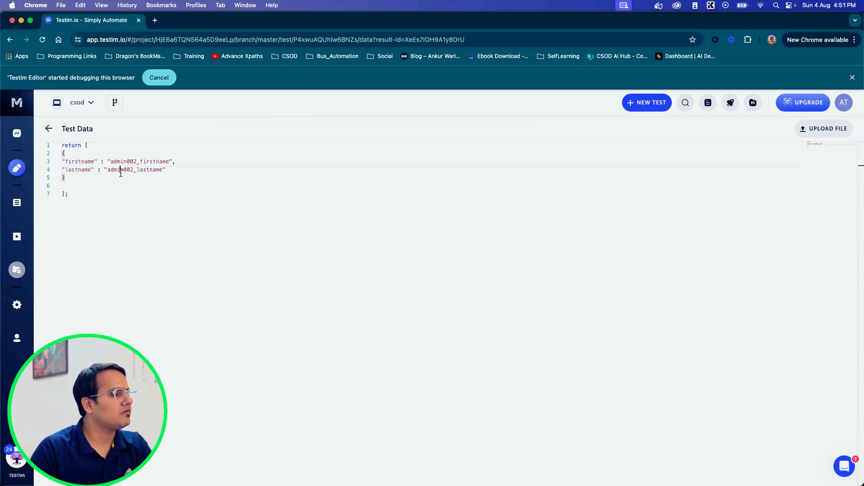
left_click(48, 129)
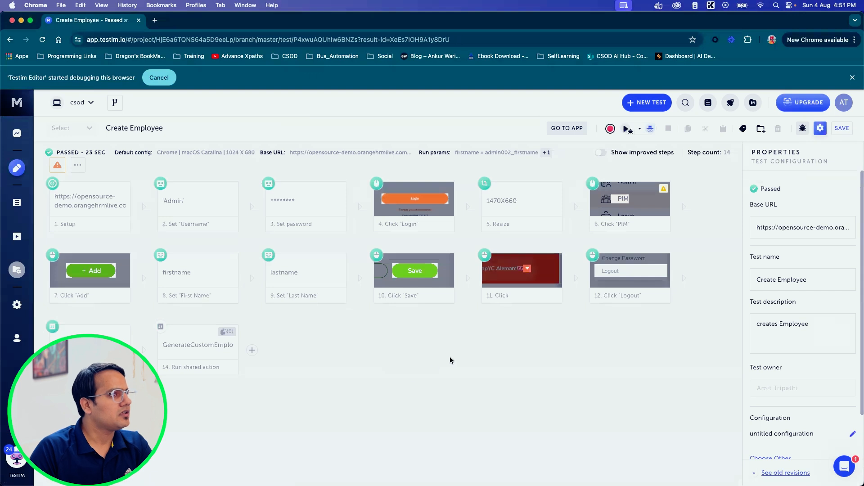
Step: Open the properties of the Set "First Name" step and examine the parameter in its text to assign
left_click(209, 270)
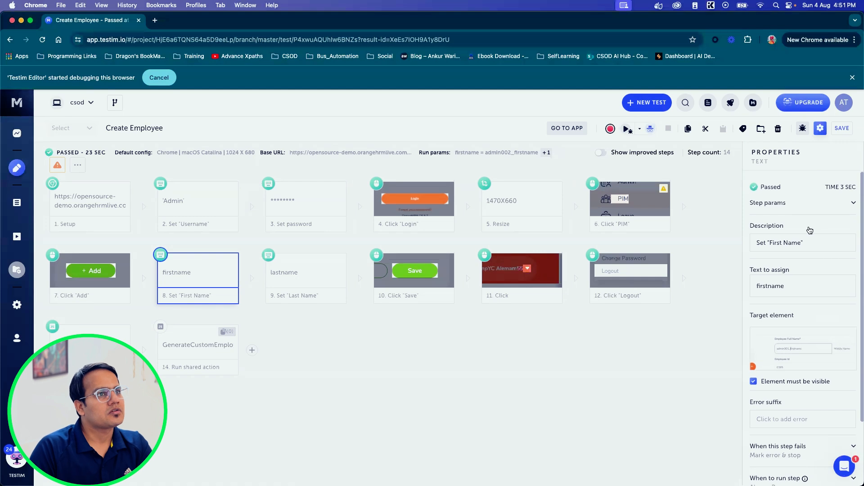
left_click(222, 272)
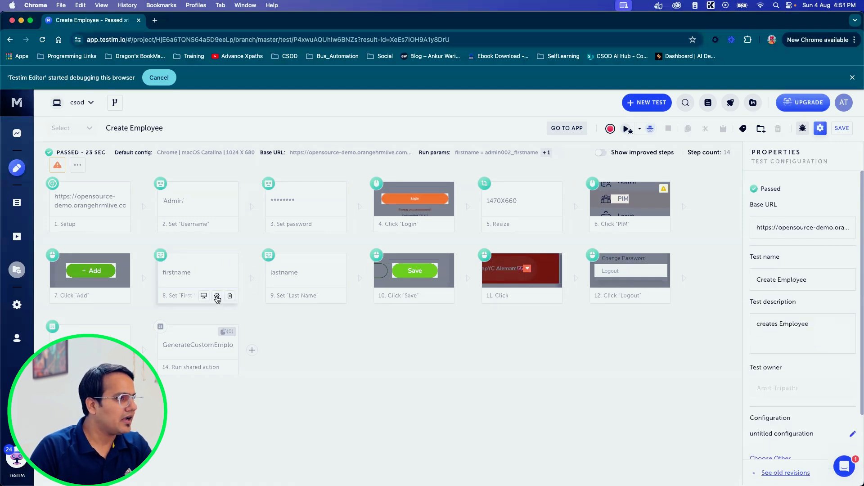
left_click(216, 276)
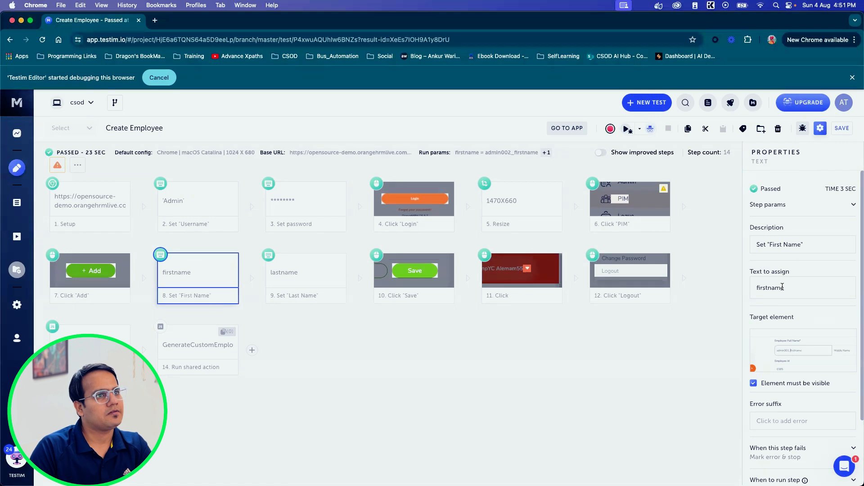
left_click(767, 289)
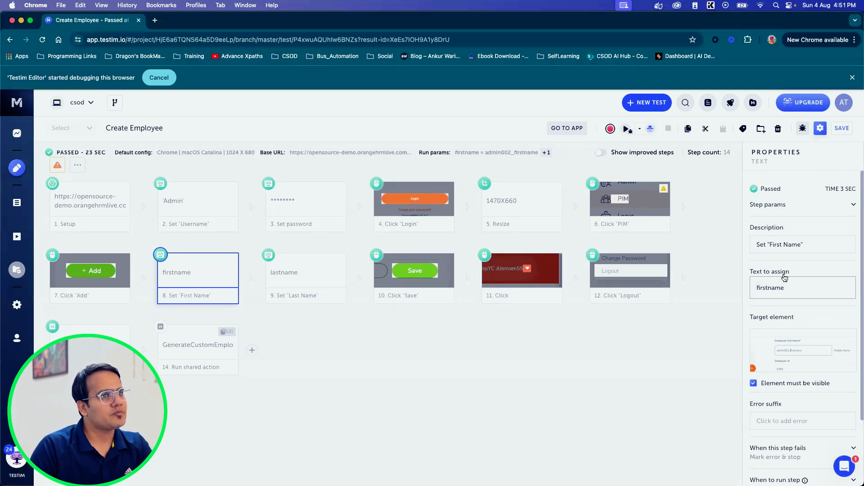
left_click(768, 274)
left_click(759, 274)
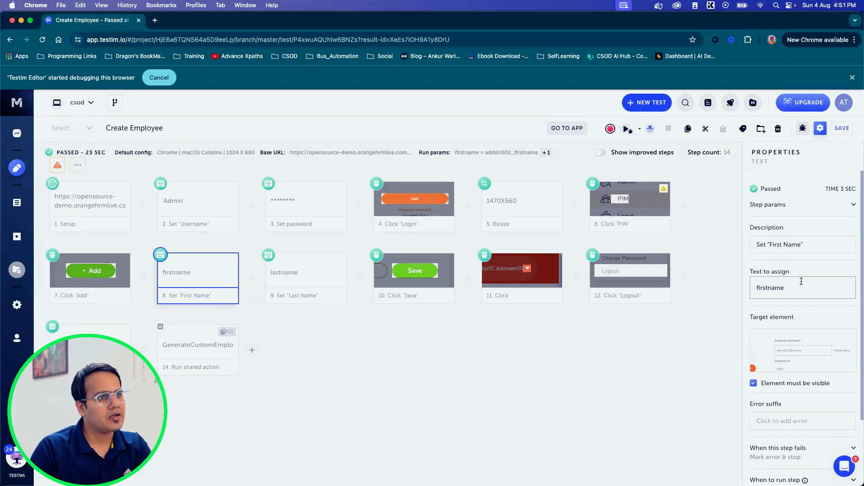
Step: Examine the text to assign and remaining properties of the Set "Last Name" step, then deselect the step
left_click(308, 276)
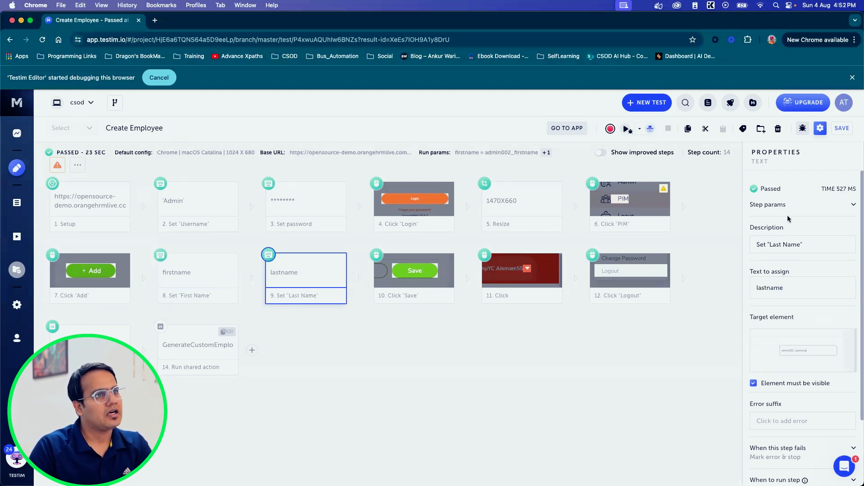
left_click(311, 275)
left_click(402, 278)
left_click(322, 280)
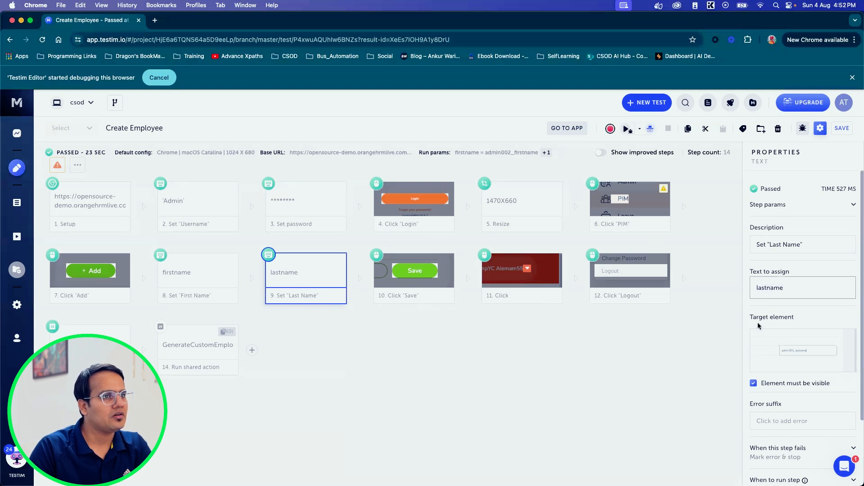
scroll(783, 396, "down", 3)
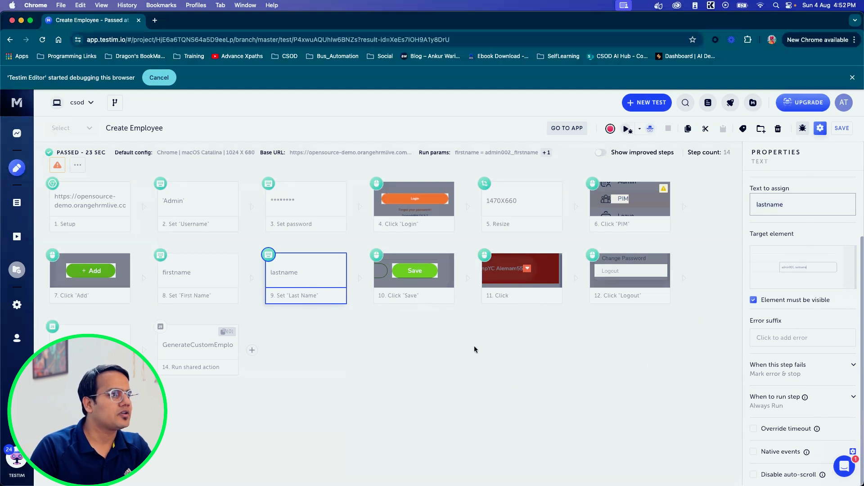
left_click(678, 330)
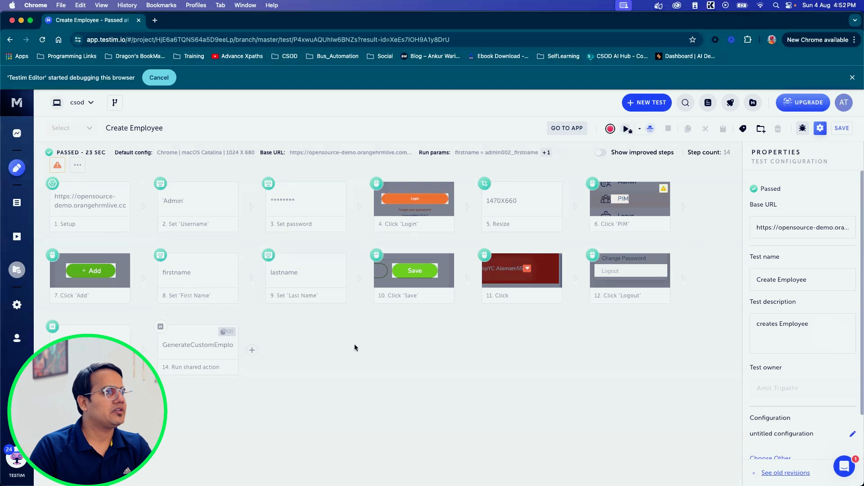
Step: Open the Testim documentation and expand the Parameters topic under Advanced Editing
left_click(707, 104)
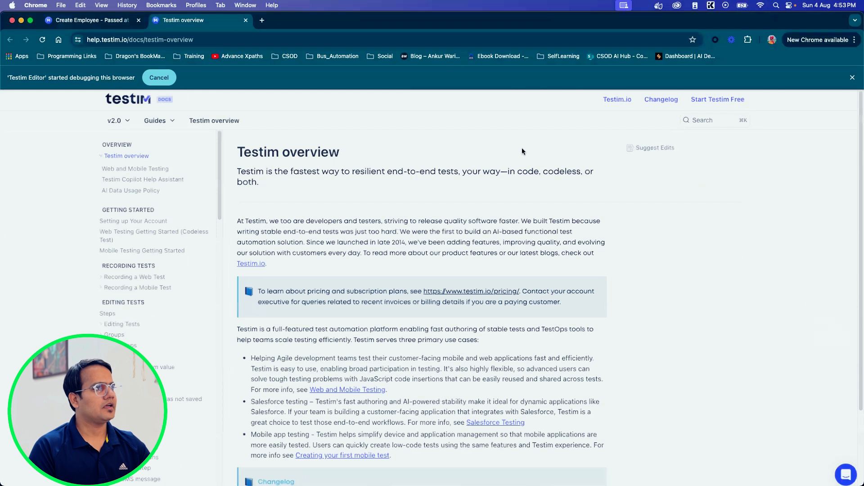
scroll(522, 152, "up", 4)
scroll(522, 152, "left", 5)
scroll(207, 335, "down", 4)
scroll(207, 335, "down", 10)
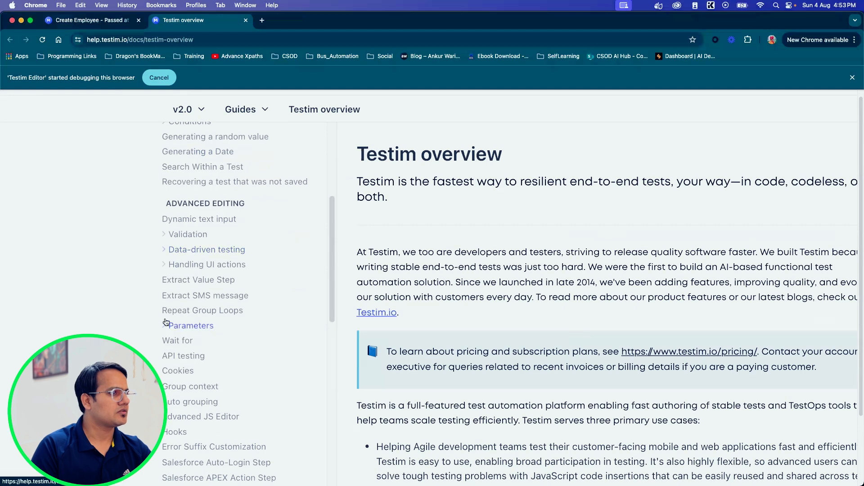
left_click(162, 326)
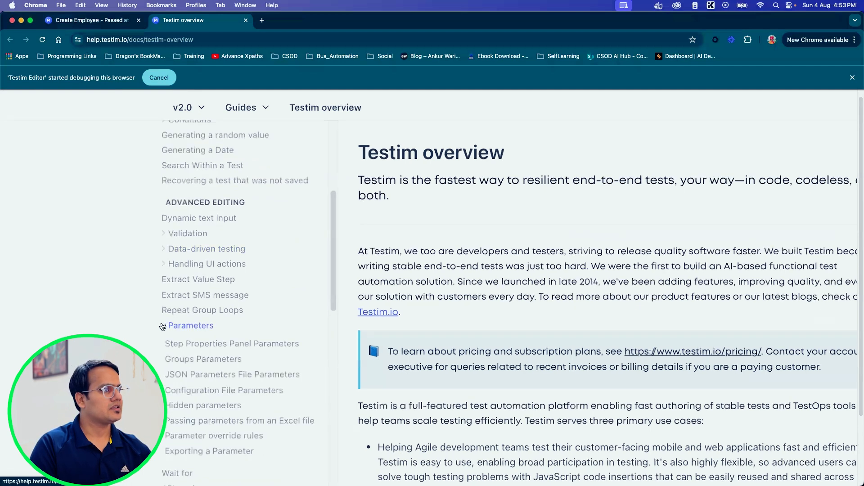
Step: Examine the subtopics listed under Parameters and open the Step Properties Panel Parameters page in a separate tab
scroll(163, 326, "up", 3)
scroll(162, 326, "down", 4)
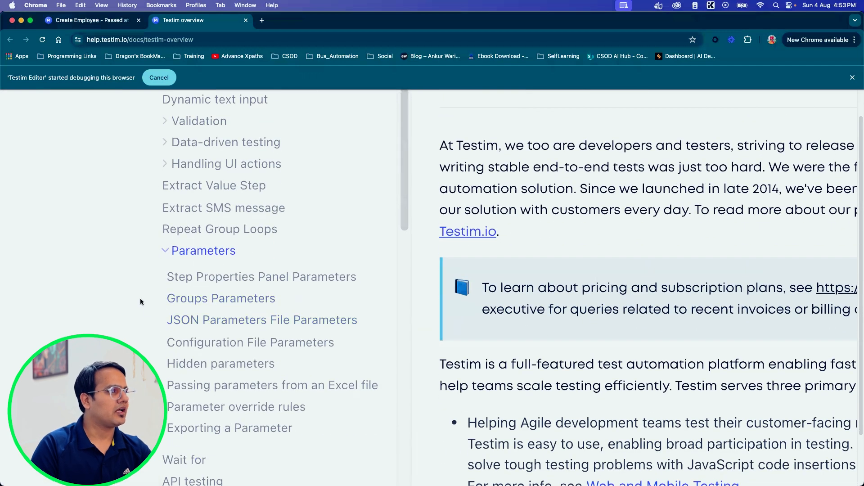
left_click_drag(152, 266, 326, 385)
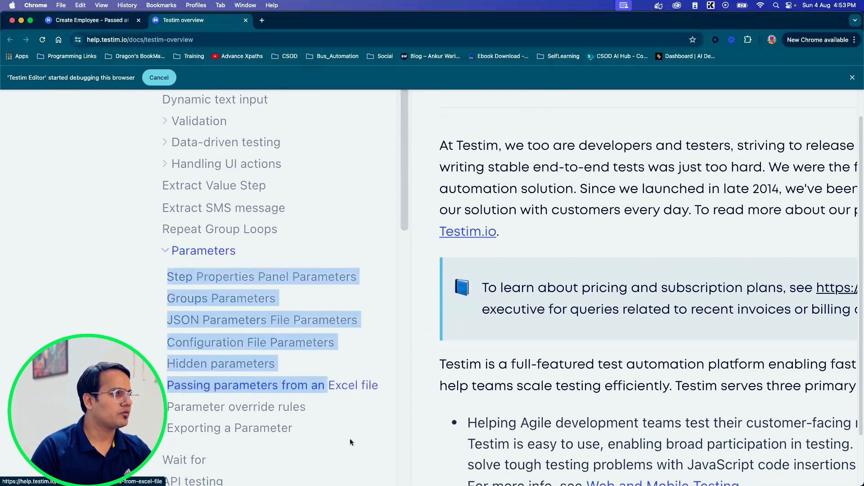
left_click_drag(345, 453, 284, 421)
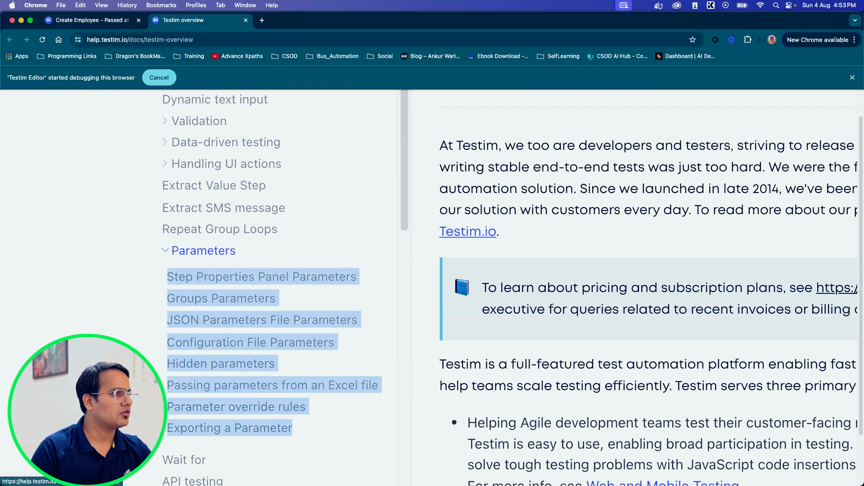
left_click(159, 288)
left_click(190, 278, "super")
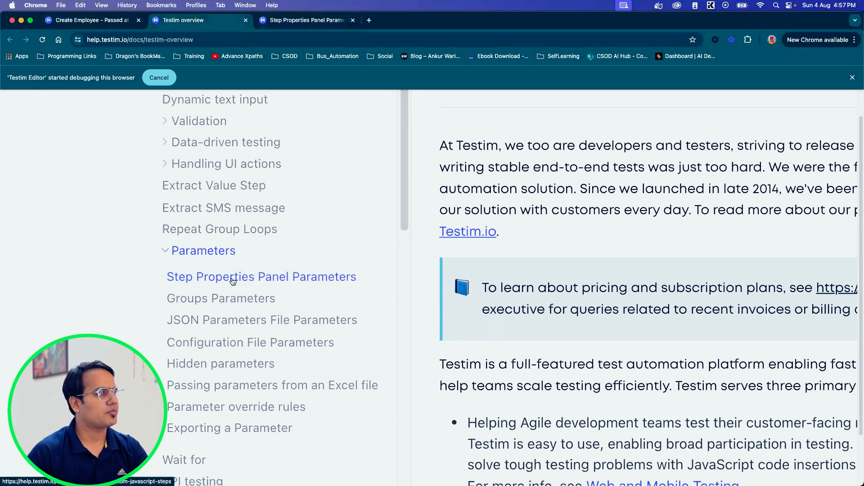
Step: Return to the Create Employee test and add a shared custom action named generateemployeename after its last step, in the Root folder
left_click(117, 21)
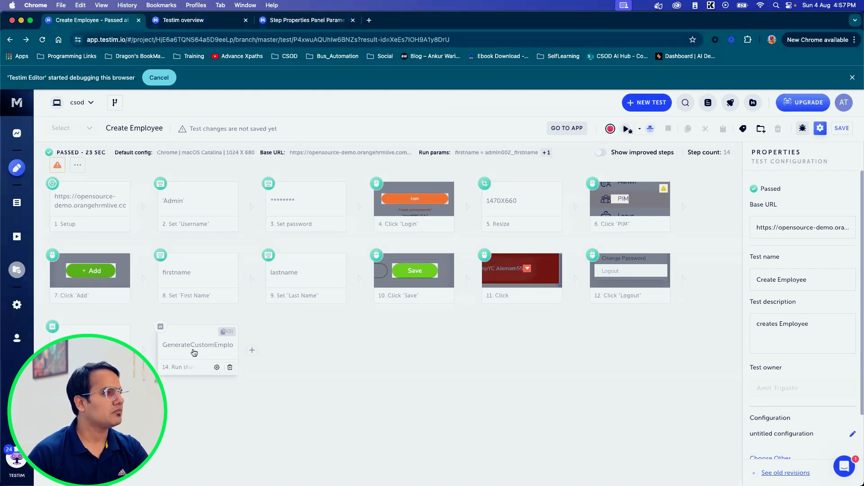
mouse_move(253, 354)
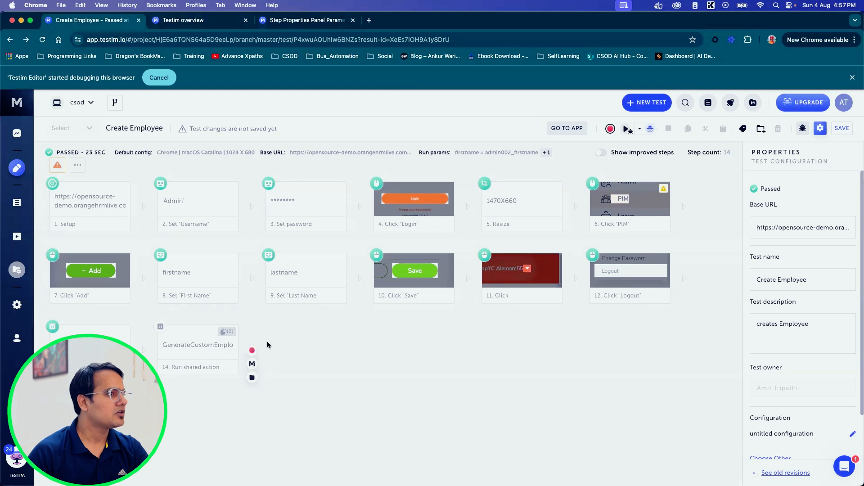
left_click(252, 364)
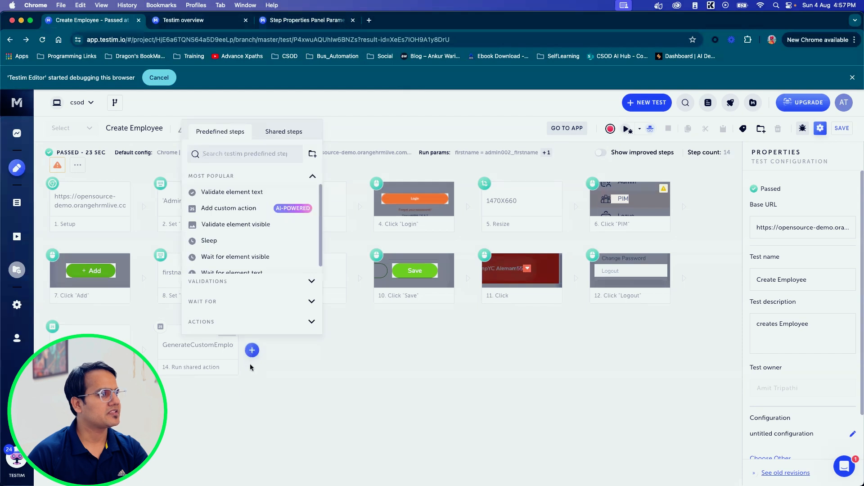
left_click(203, 322)
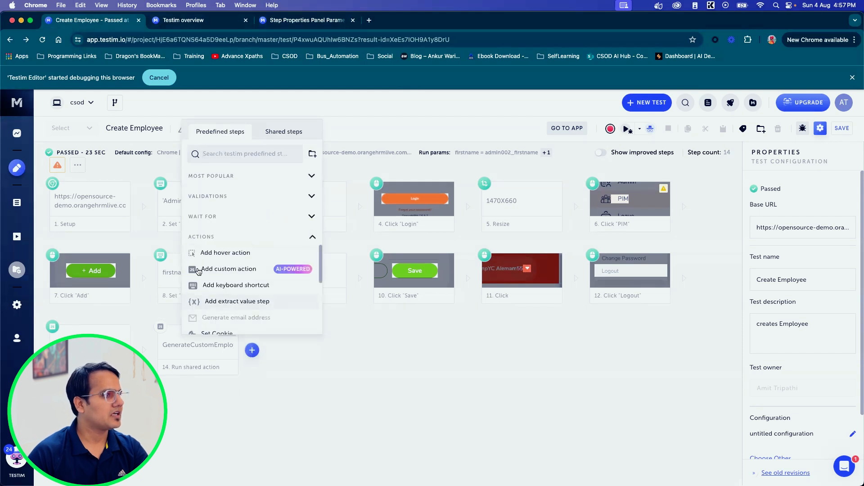
left_click(223, 272)
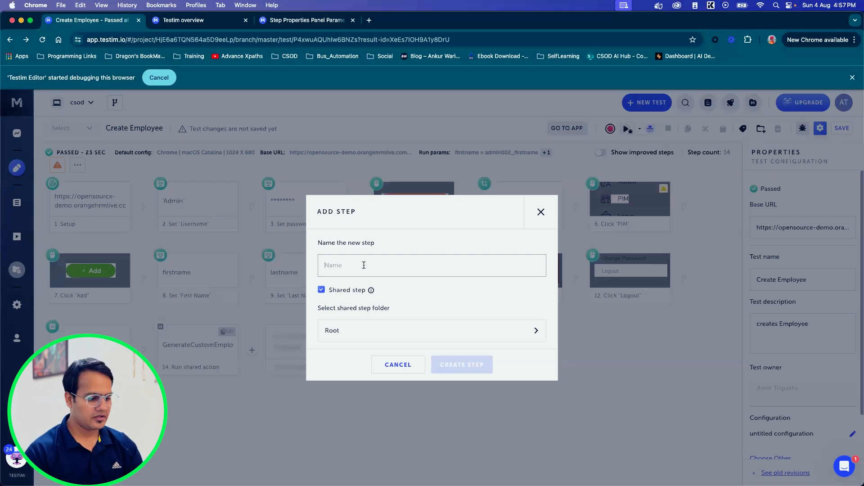
type("generateemployeename")
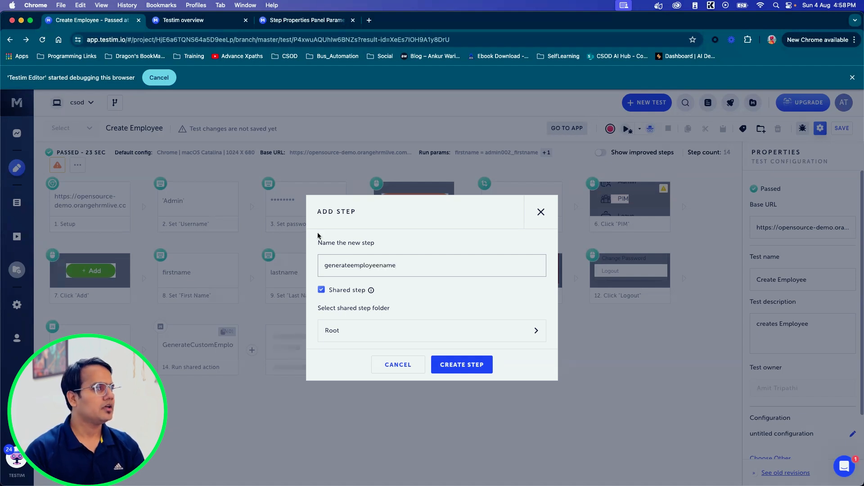
left_click(461, 363)
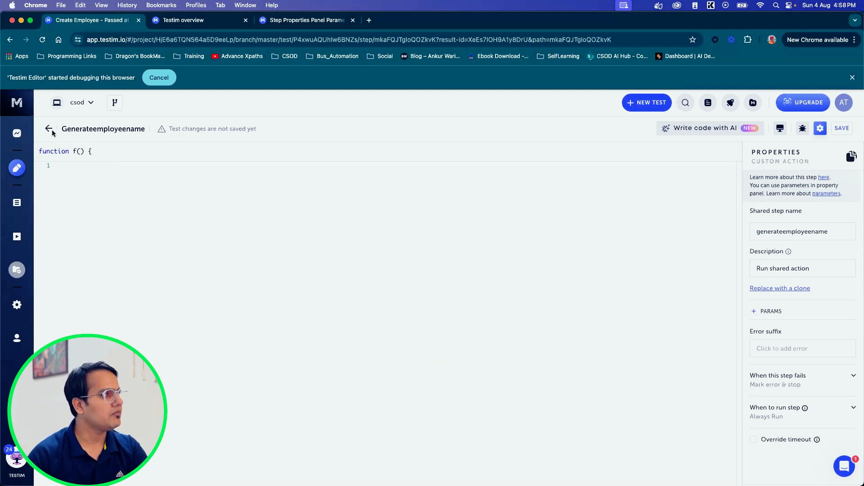
Step: Save the test without a revision message and return from the code editor to the test's steps
left_click(841, 130)
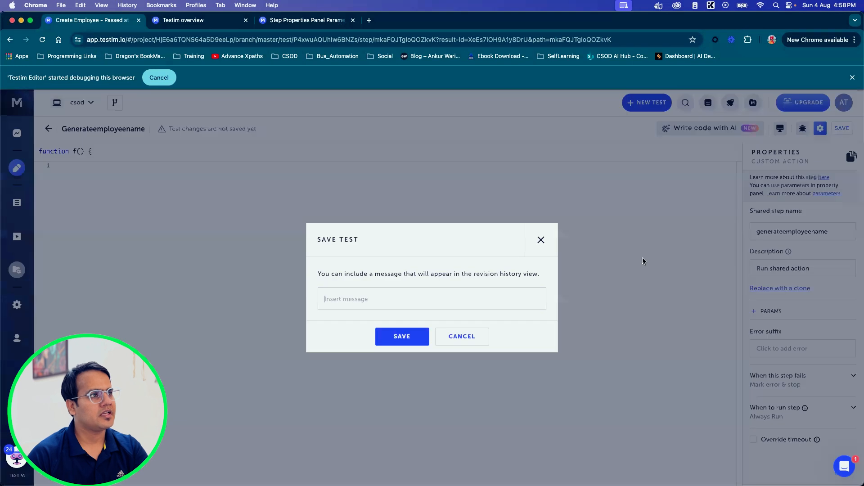
left_click(405, 337)
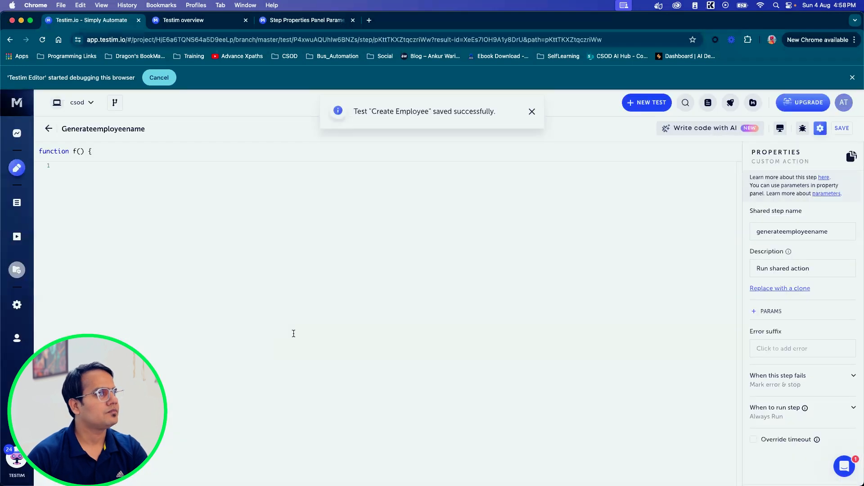
left_click(49, 129)
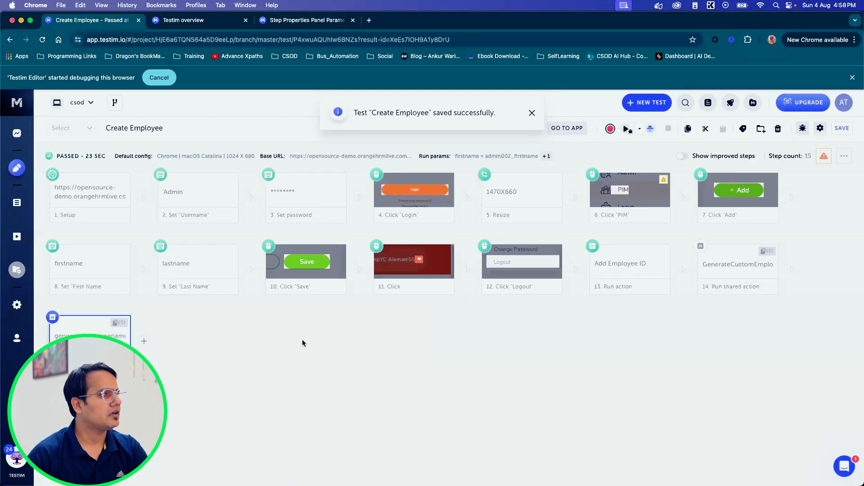
Step: Open the properties of the generateemployeename step and add a JS parameter, leaving its expression empty
left_click(82, 340)
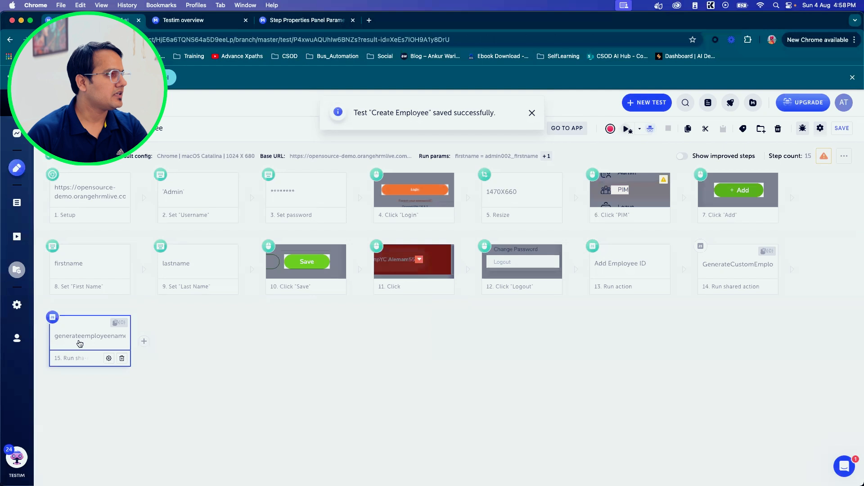
left_click(109, 359)
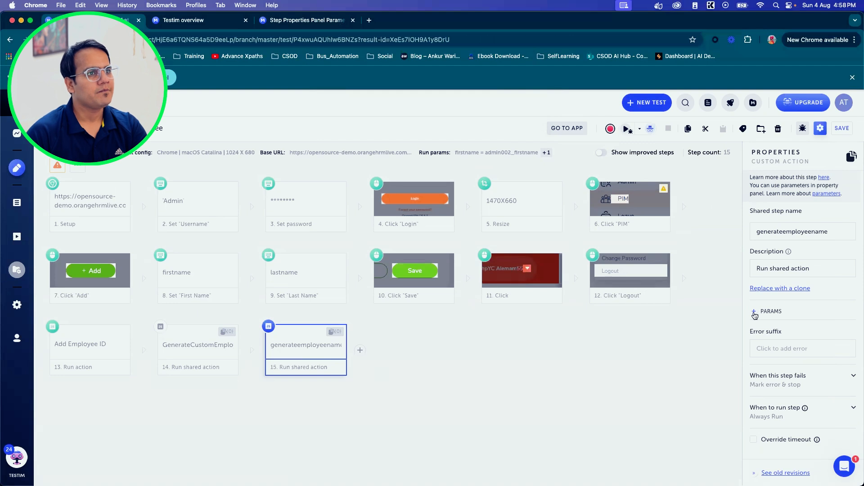
left_click(542, 378)
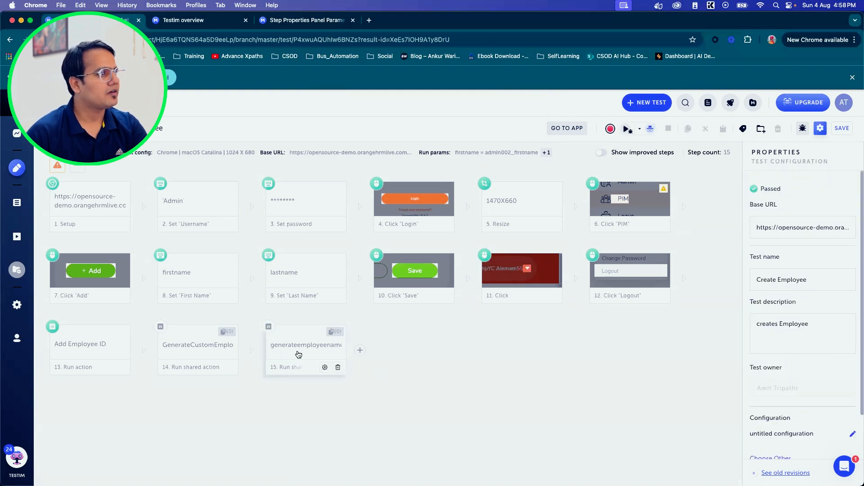
left_click(338, 349)
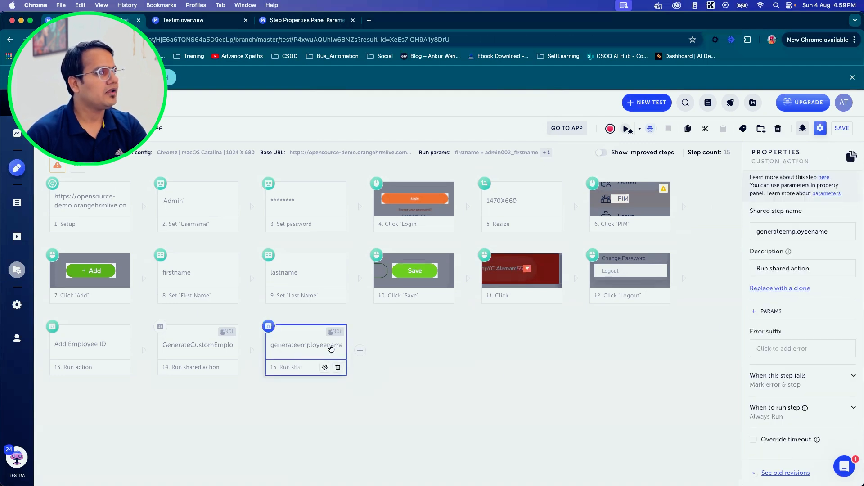
left_click(759, 313)
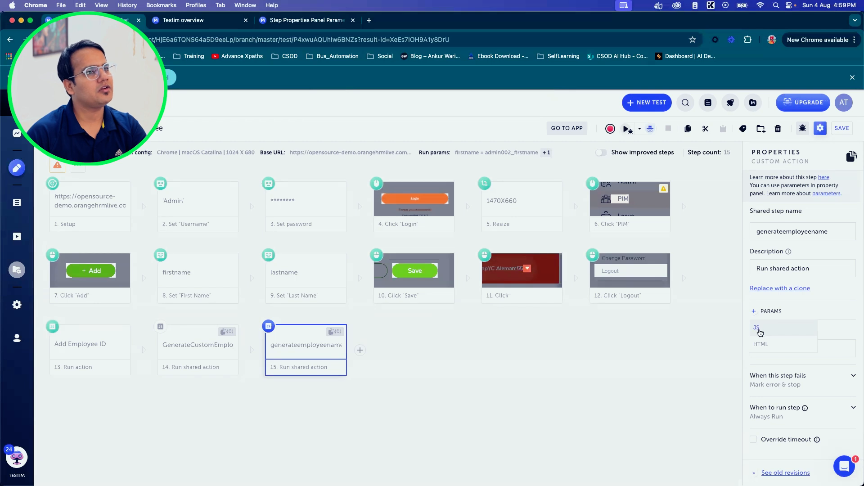
left_click(757, 328)
left_click(777, 345)
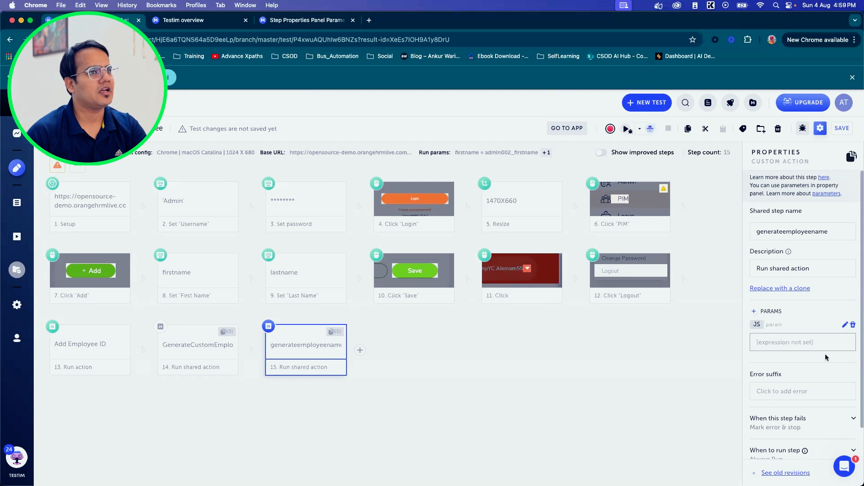
Step: Add an HTML parameter to the generateemployeename step, pick the OrangeHRM Login button as its element, and review the step's parameters
left_click(755, 311)
left_click(765, 345)
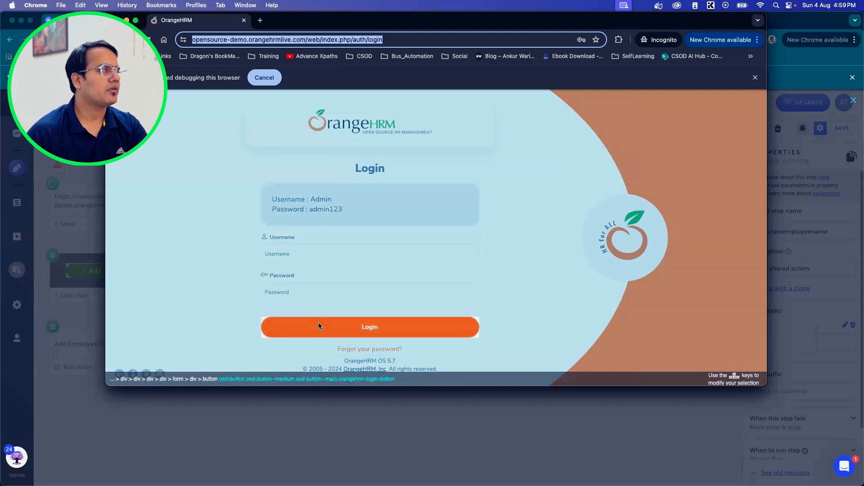
left_click(388, 328)
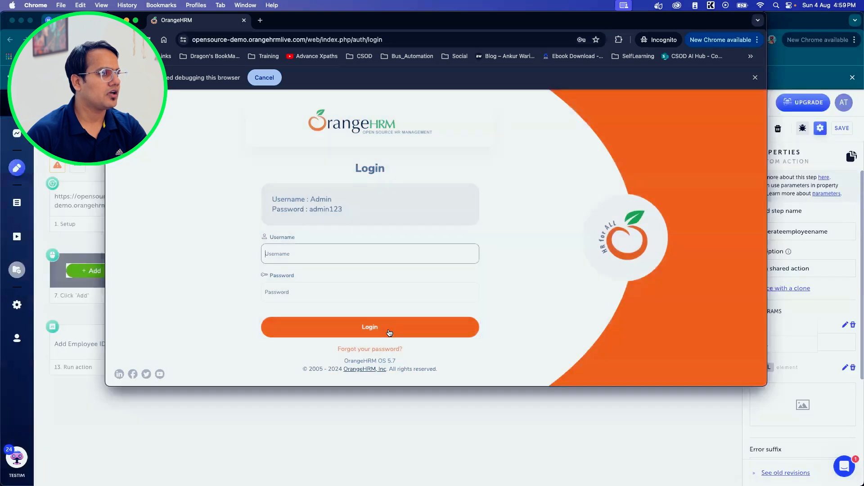
left_click(710, 446)
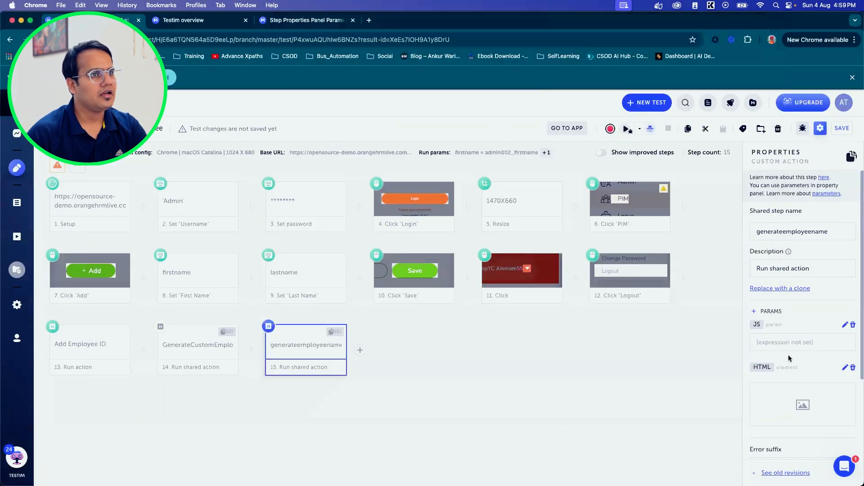
scroll(817, 381, "down", 3)
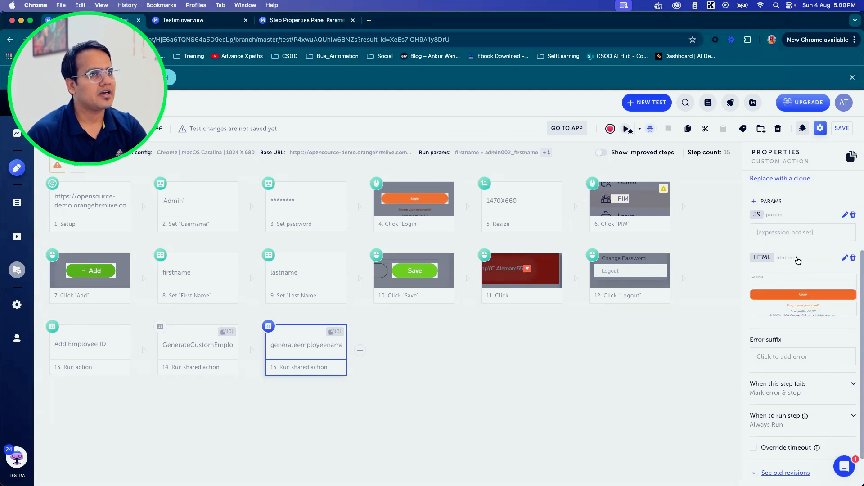
mouse_move(805, 293)
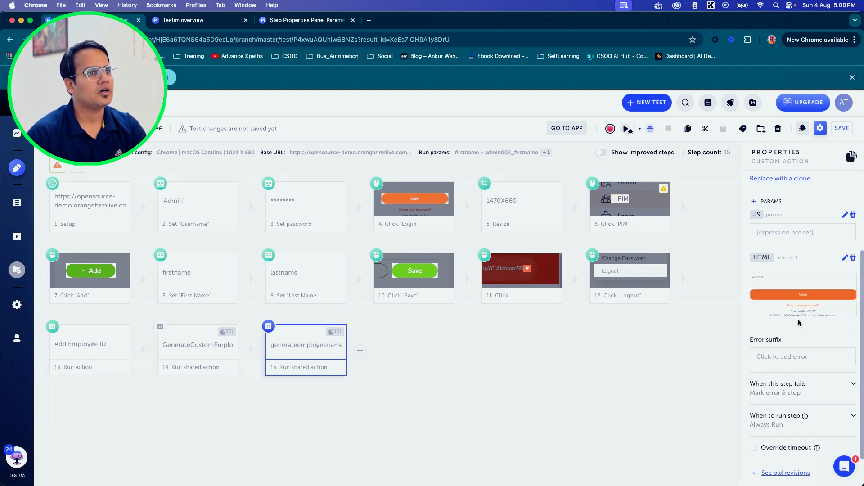
scroll(799, 323, "up", 3)
scroll(800, 325, "down", 3)
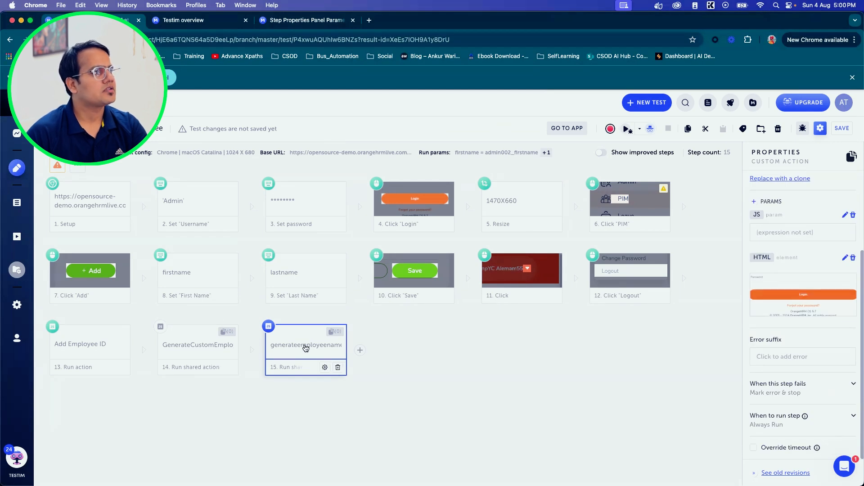
Step: Open the code of the generateemployeename step, enter element.click(); as its body, and save the test without a revision message
left_click(305, 348)
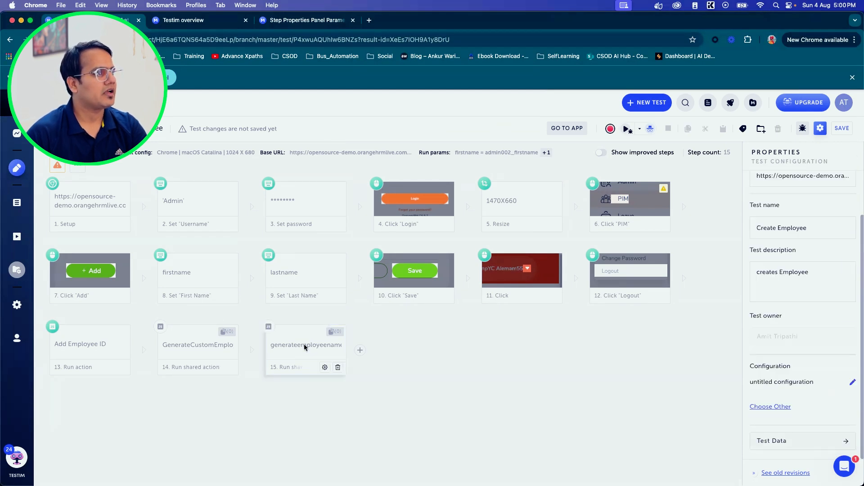
left_click(427, 383)
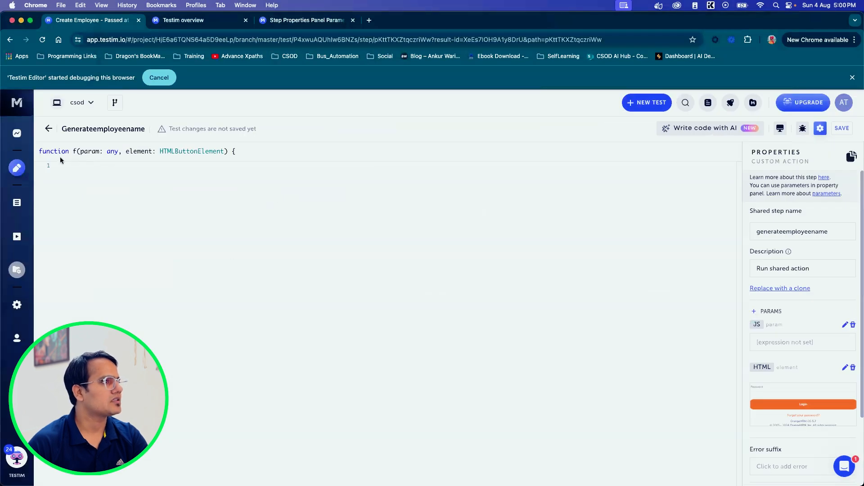
type("element.clic")
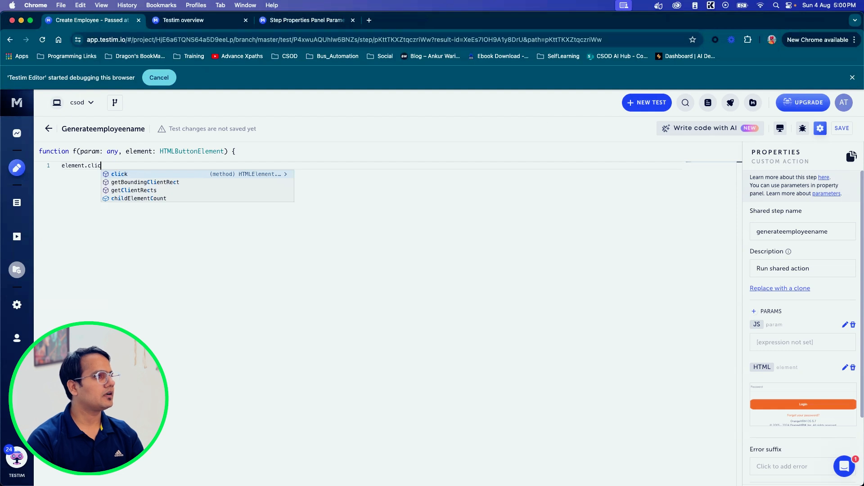
key("Return")
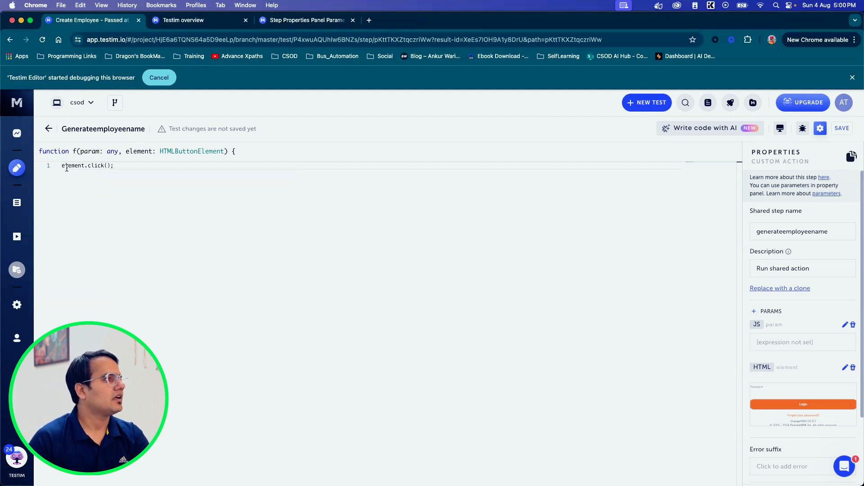
left_click_drag(122, 166, 61, 167)
left_click(842, 128)
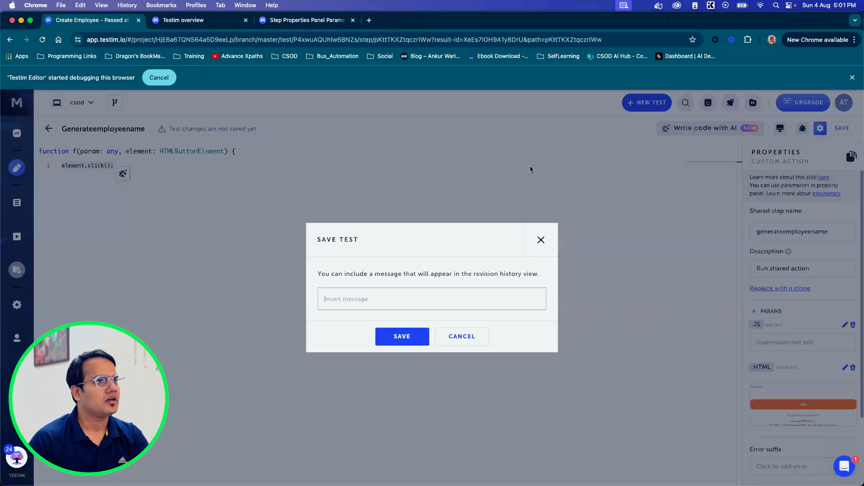
left_click(402, 337)
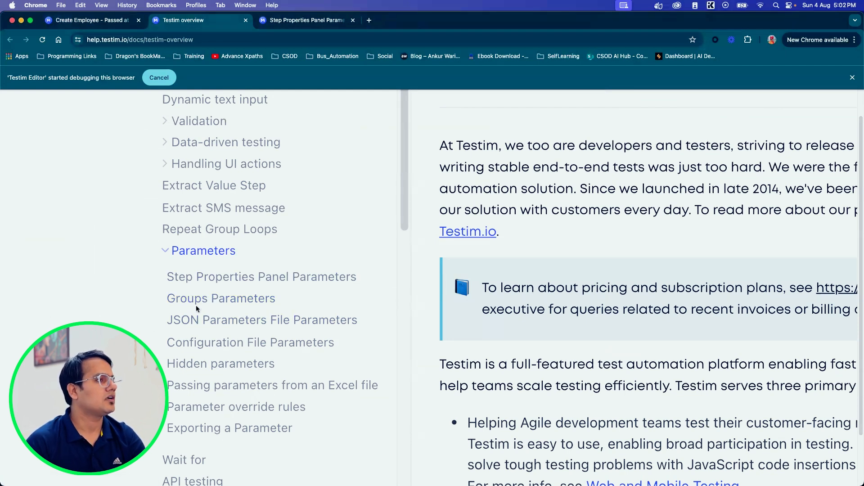
Step: Open the JSON Parameters File Parameters documentation page and read how parameters are scoped and defined in a JSON file
left_click(218, 320, "super")
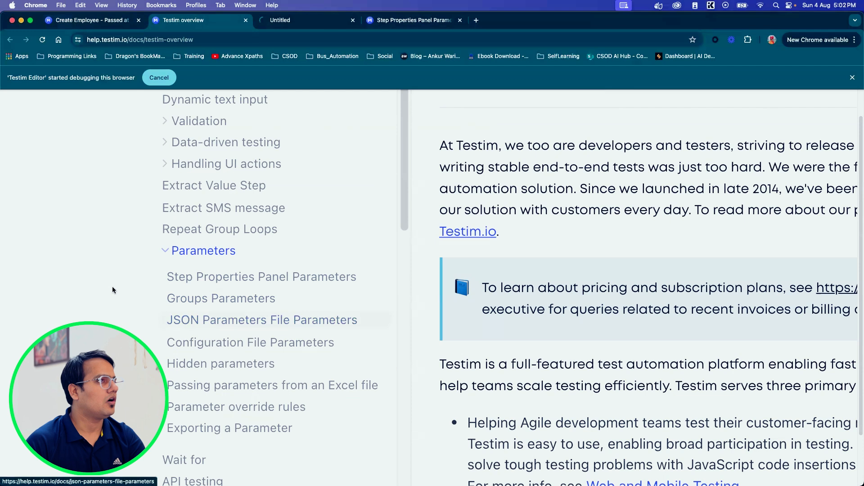
left_click(293, 23)
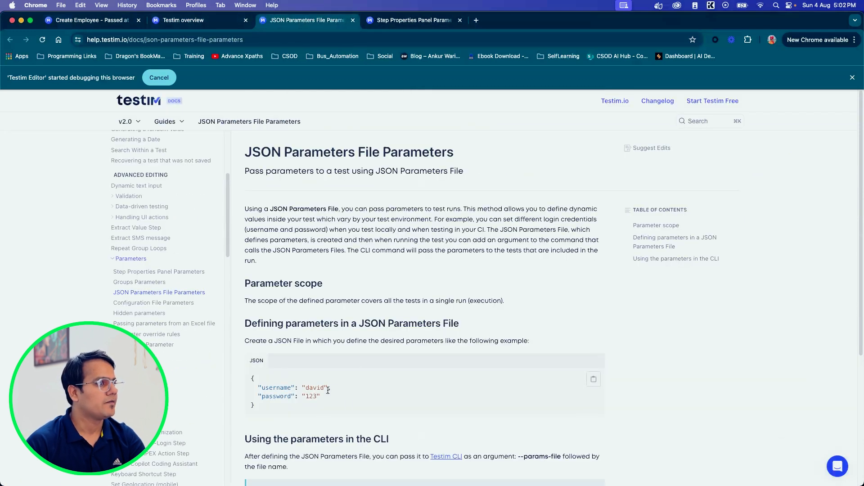
scroll(328, 391, "down", 2)
left_click_drag(247, 257, 330, 258)
left_click_drag(248, 109, 468, 113)
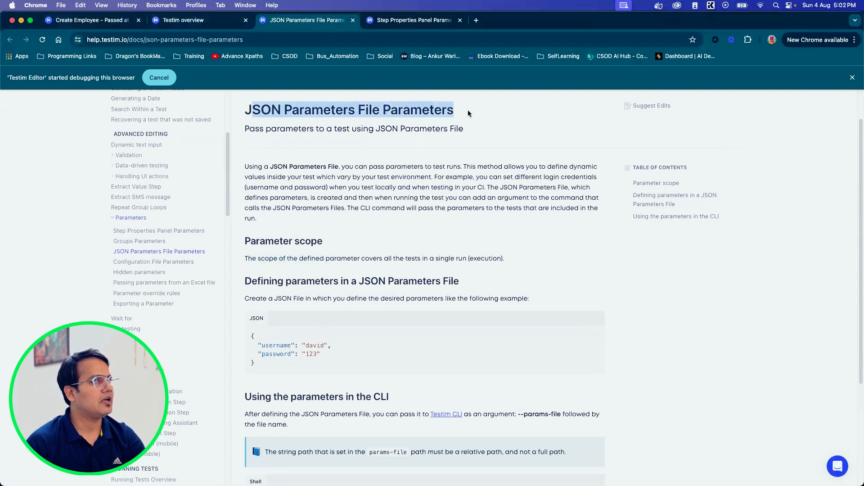
Step: Examine the example JSON parameters file and the CLI command that passes it with the --params-file argument
left_click(405, 206)
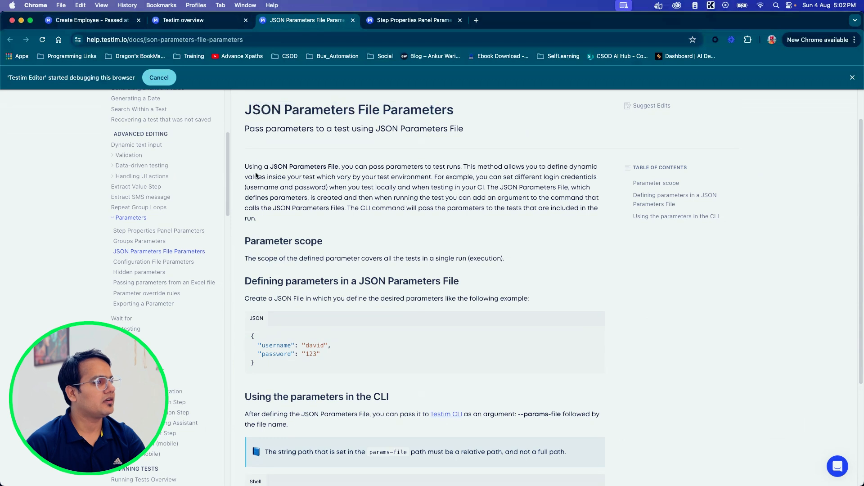
left_click_drag(249, 336, 275, 361)
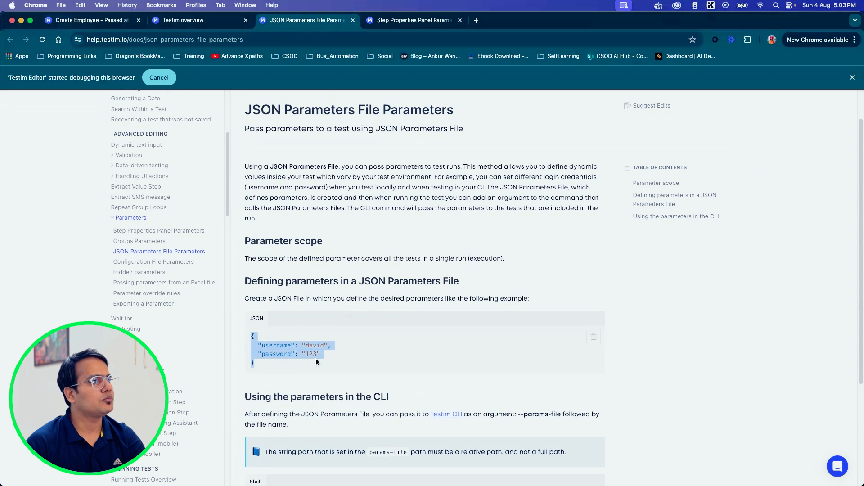
scroll(318, 375, "down", 4)
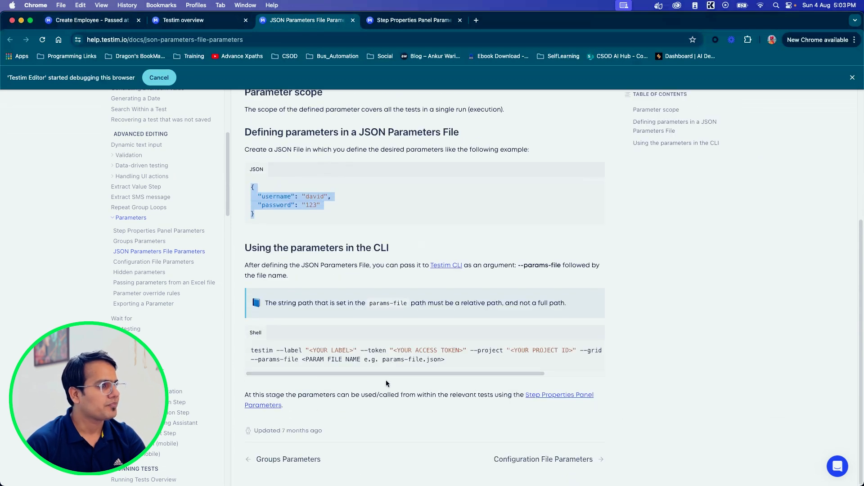
Step: Return to the Create Employee test and look over its steps, including the Set "Last Name" step
left_click(118, 23)
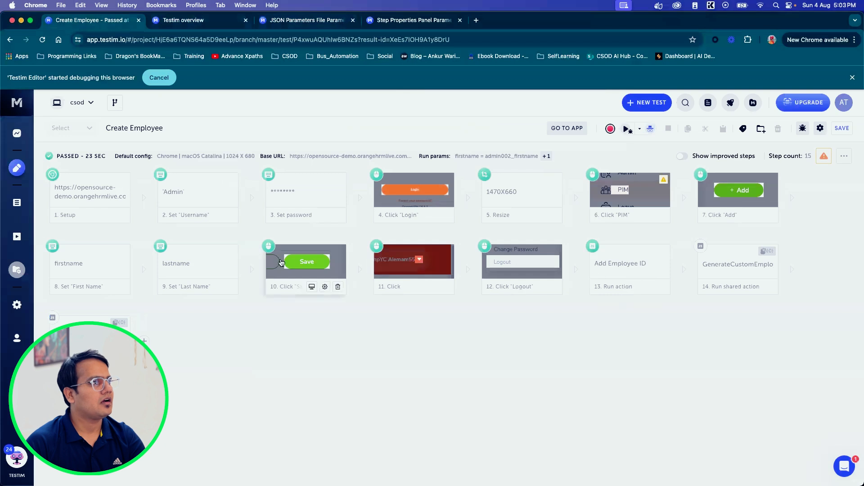
left_click(199, 262)
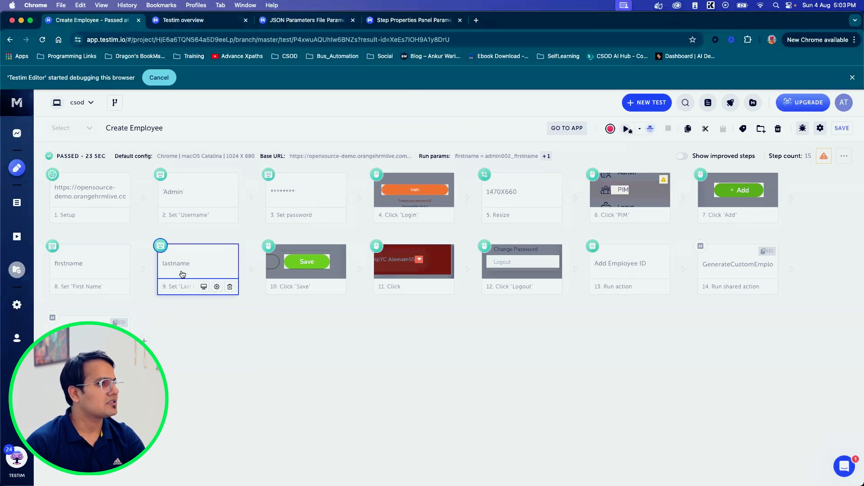
left_click(331, 337)
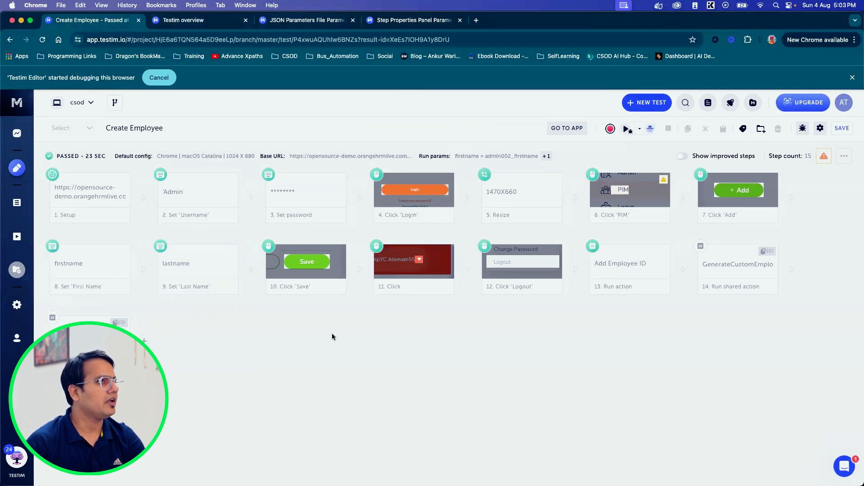
Step: Open the Configuration File Parameters documentation page and read how the beforeSuite and beforeTest functions define parameters
left_click(225, 20)
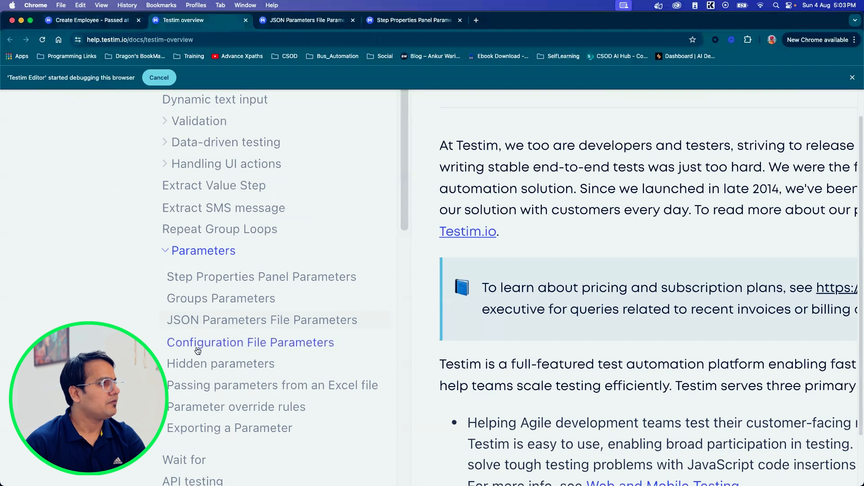
left_click(261, 347, "super")
left_click(304, 20)
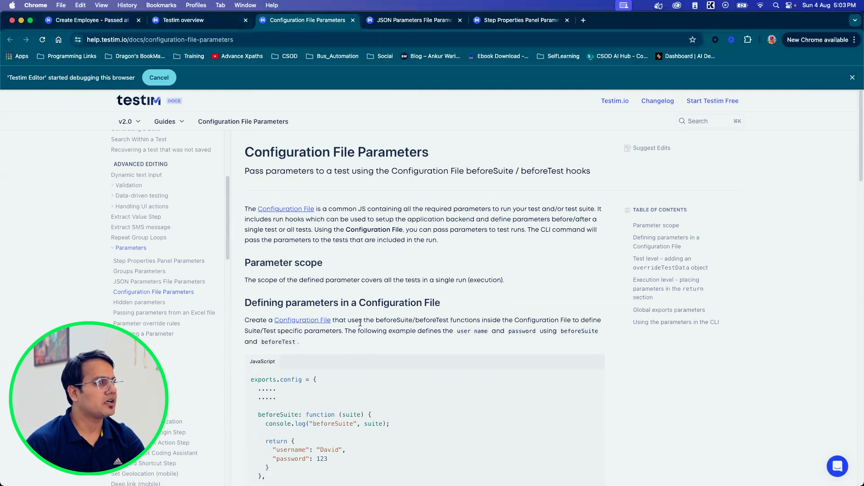
left_click_drag(360, 323, 521, 330)
Step: Open the Hidden parameters documentation page and read how sensitive parameter values are hidden in test runs
left_click(181, 20)
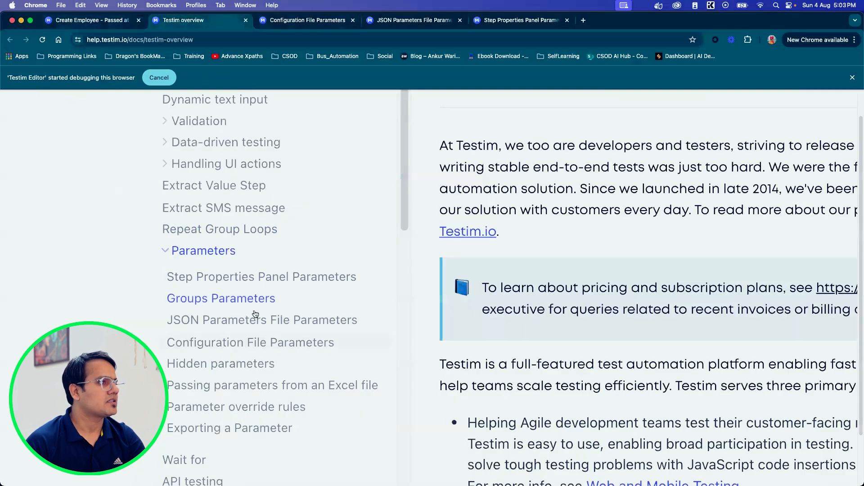
left_click(206, 368, "super")
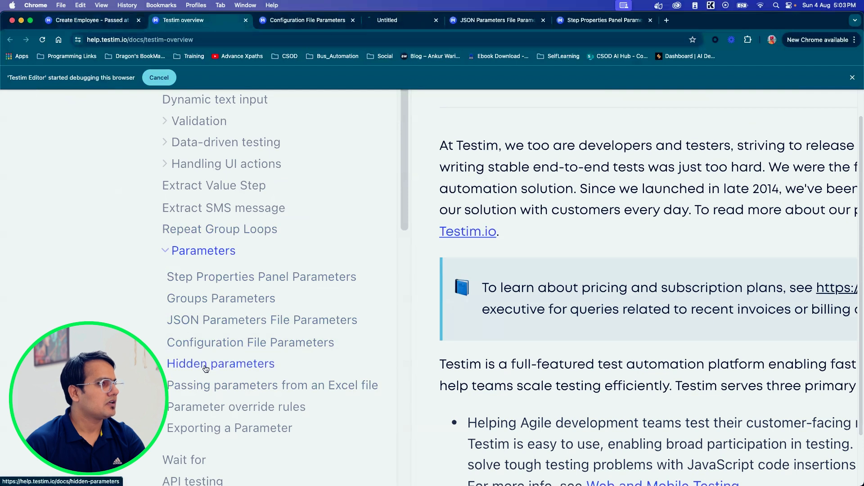
left_click(401, 21)
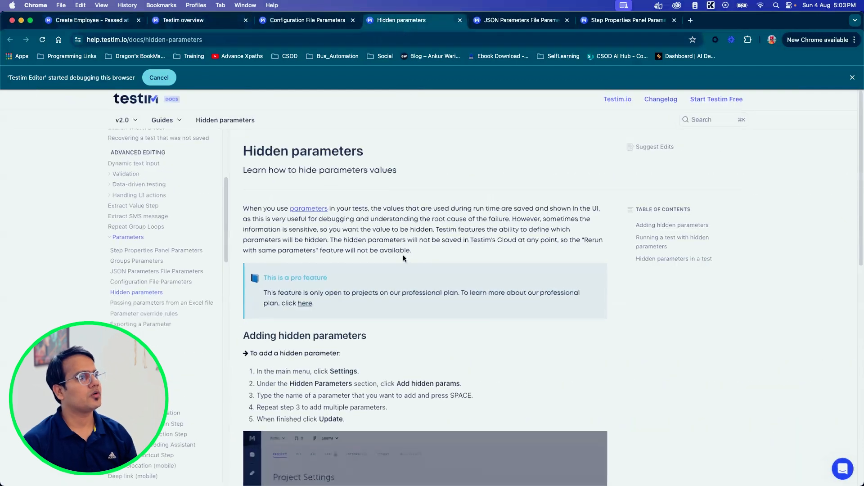
scroll(401, 255, "up", 5)
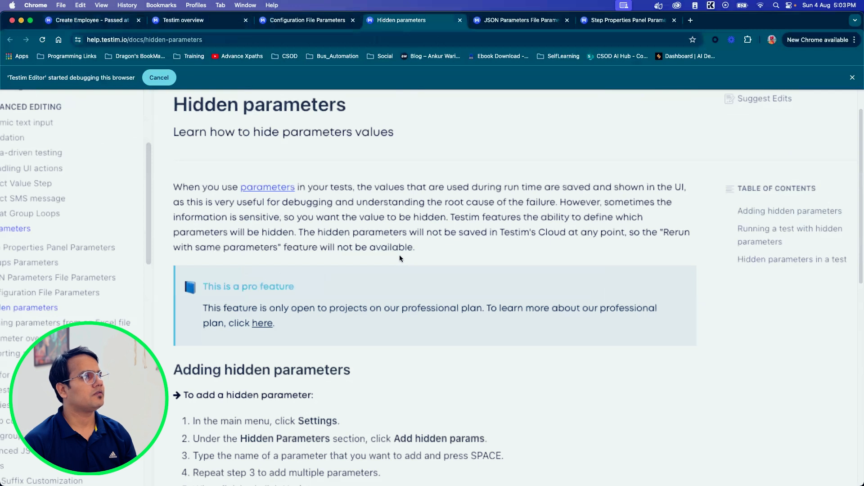
scroll(300, 265, "left", 3)
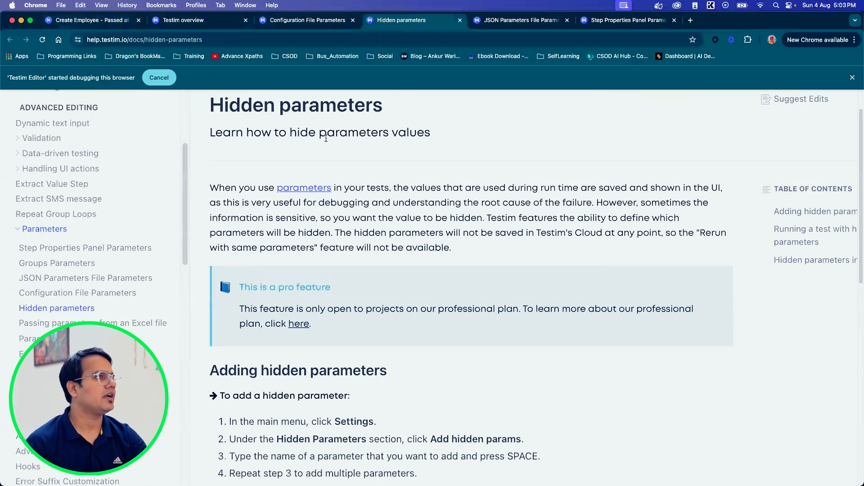
double_click(318, 232)
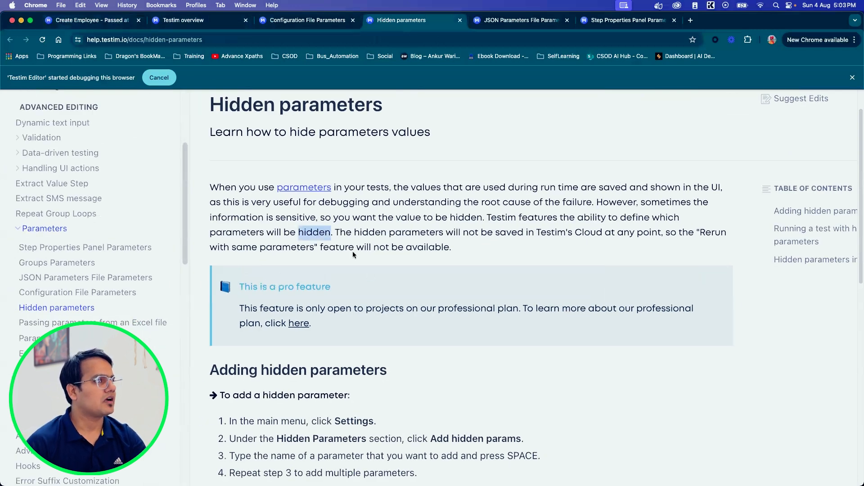
double_click(337, 249)
left_click(456, 247)
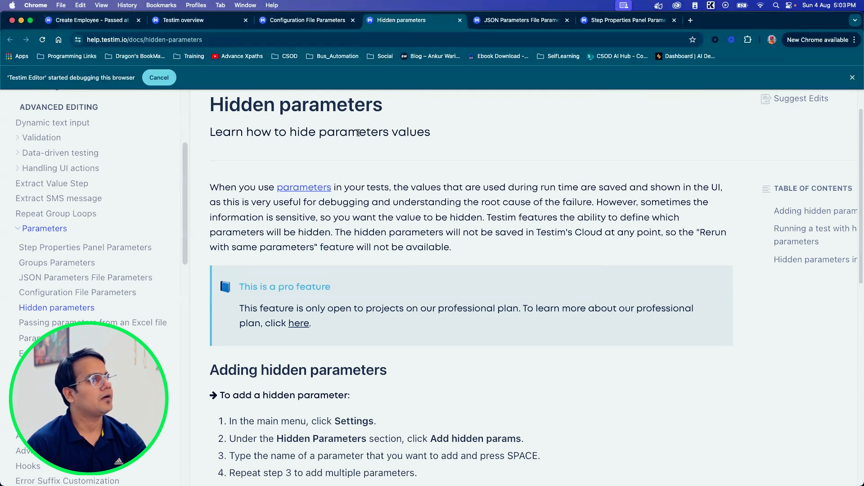
double_click(378, 233)
Step: Open the documentation page on passing parameters from an Excel file and read about uploading an Excel/CSV file using the Testim Visual Editor
left_click(195, 21)
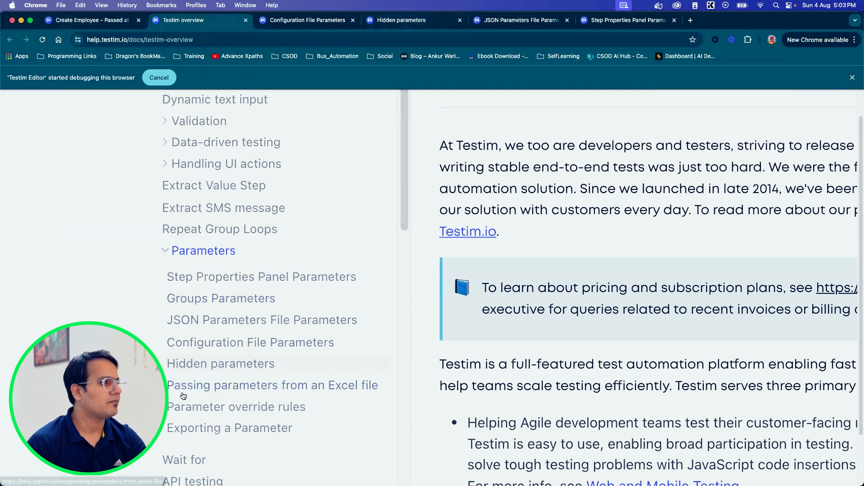
left_click(238, 387)
left_click_drag(245, 153, 489, 153)
left_click_drag(249, 170, 505, 169)
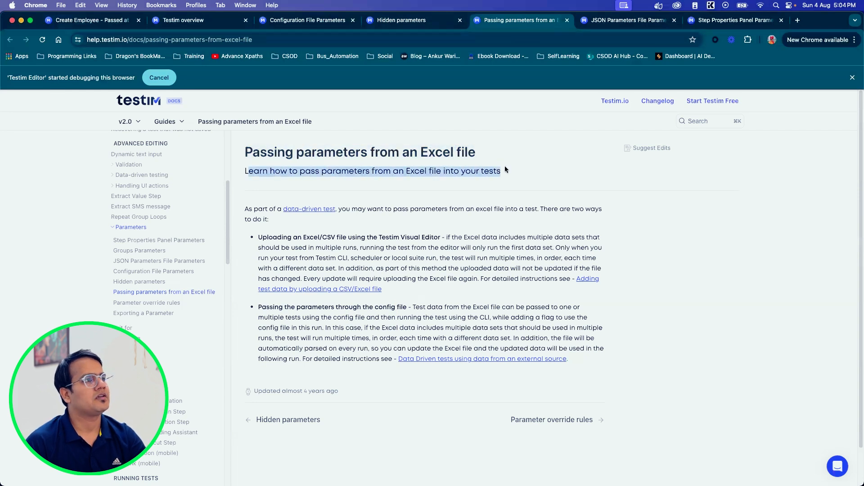
left_click_drag(259, 237, 440, 237)
left_click(262, 248)
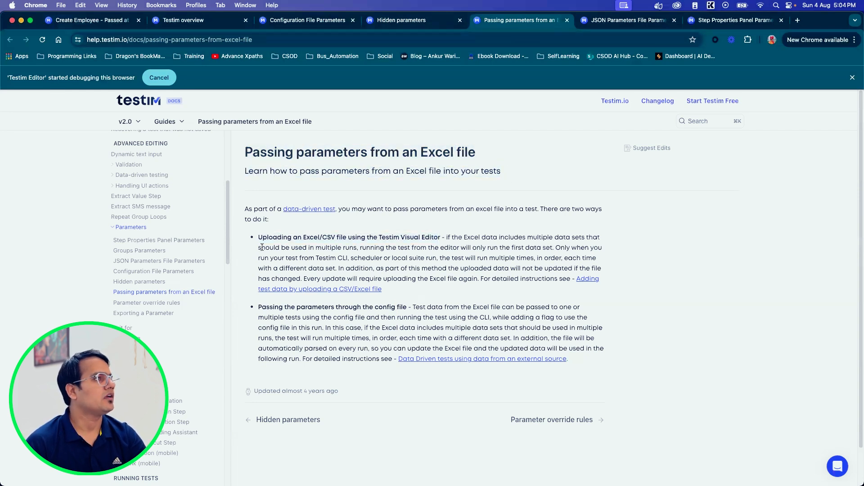
left_click_drag(258, 237, 343, 237)
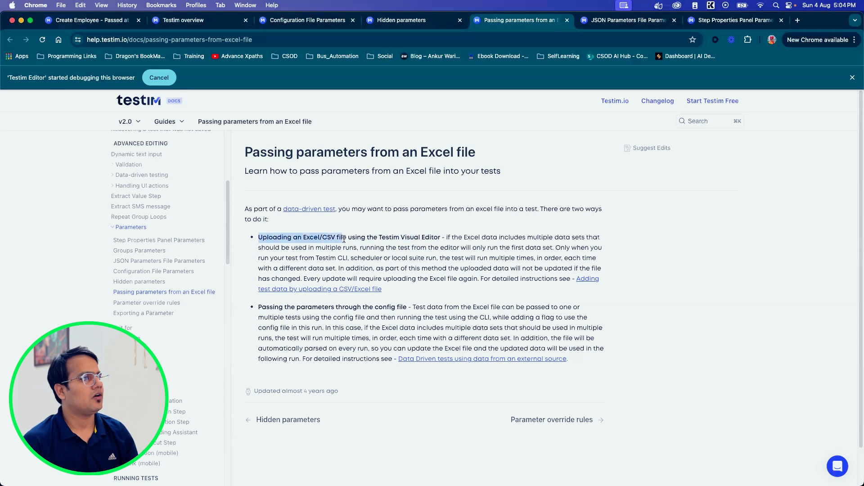
scroll(344, 240, "up", 5)
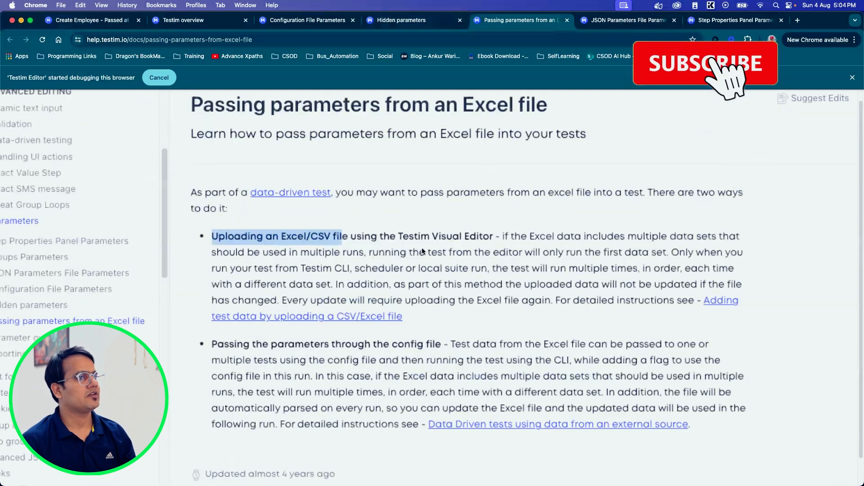
left_click(400, 270)
scroll(399, 271, "up", 1)
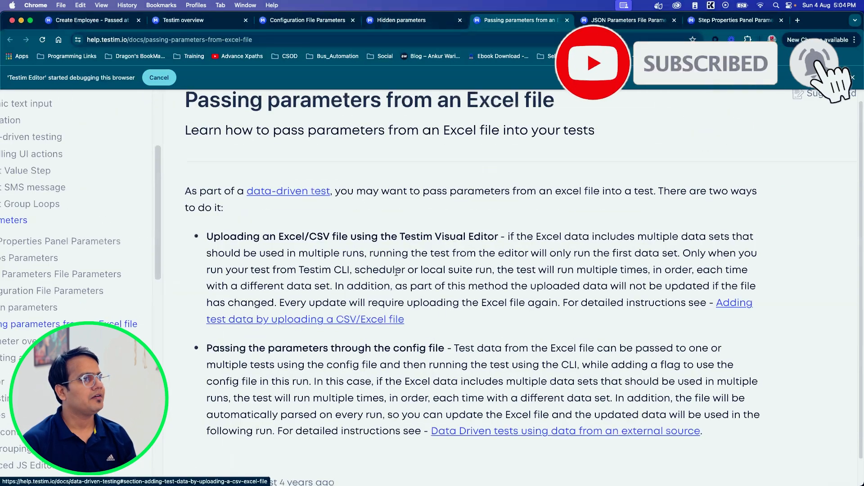